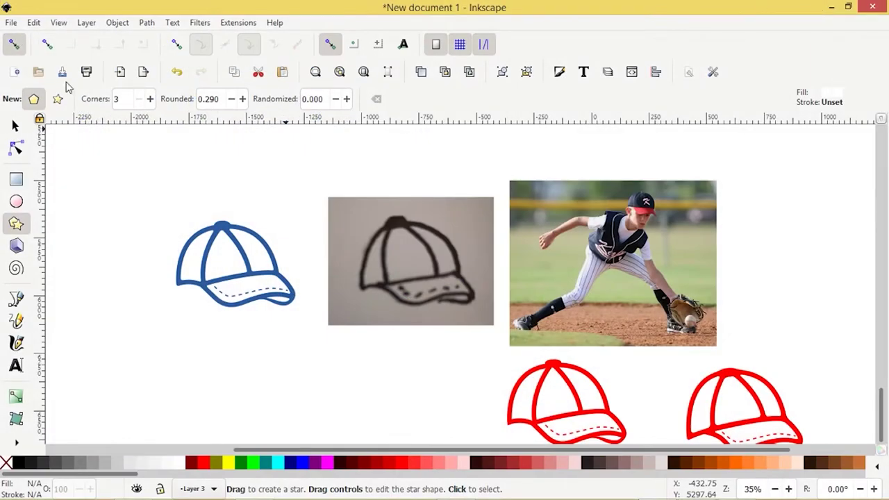
Step: With the selector active, zoom and pan the view toward the photo's cap
{"action": "left_click", "coordinate": [17, 127]}
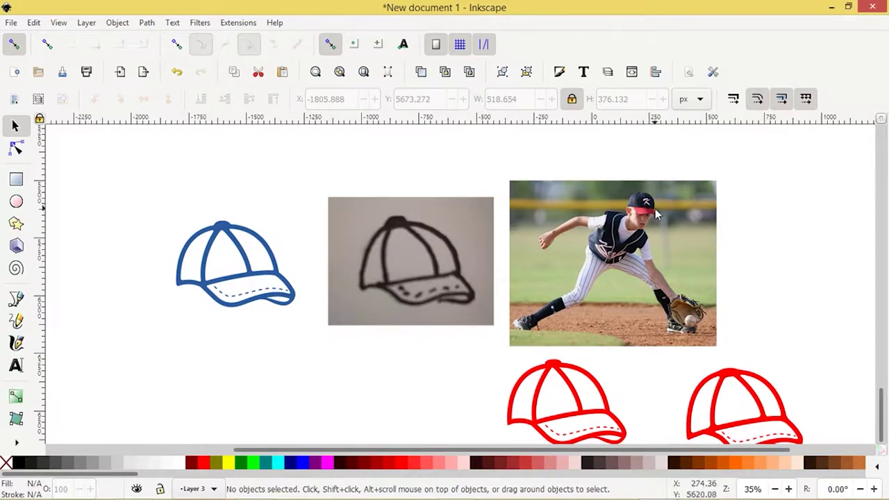
{"action": "scroll", "coordinate": [655, 209], "scroll_direction": "up", "scroll_amount": 2}
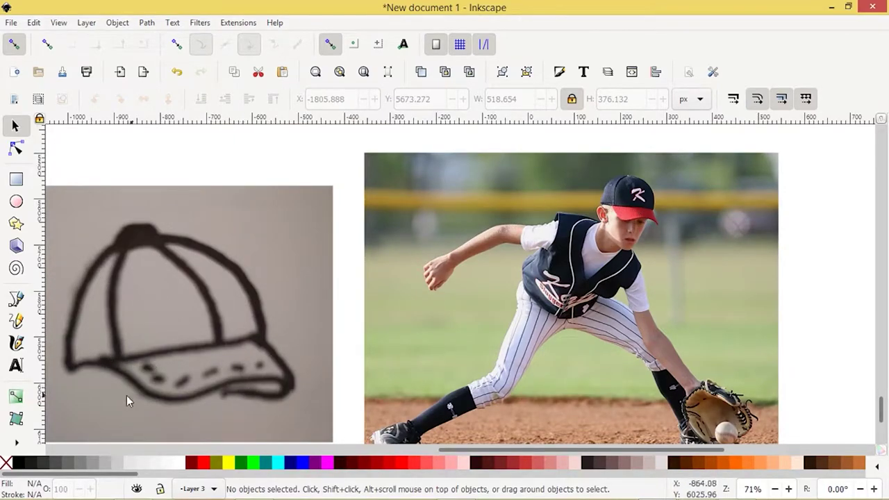
{"action": "scroll", "coordinate": [74, 382], "scroll_direction": "up", "scroll_amount": 1}
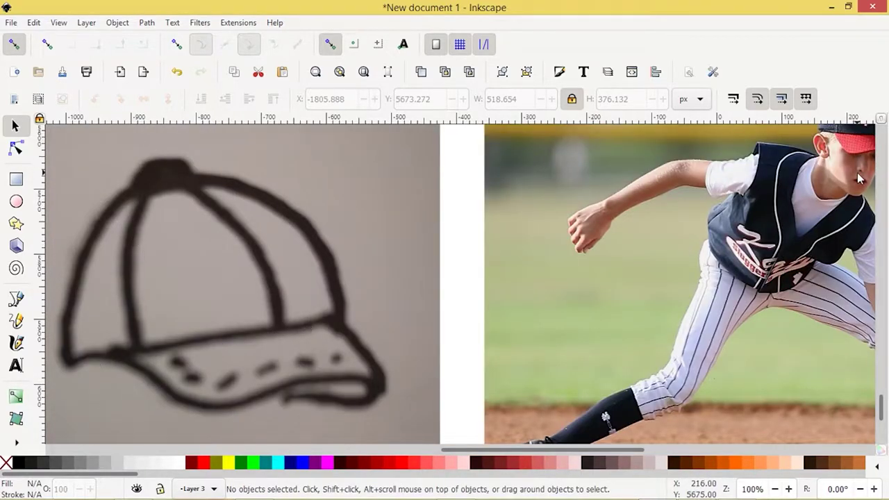
{"action": "scroll", "coordinate": [851, 178], "scroll_direction": "up", "scroll_amount": 2}
{"action": "left_click_drag", "start_coordinate": [829, 200], "coordinate": [670, 221]}
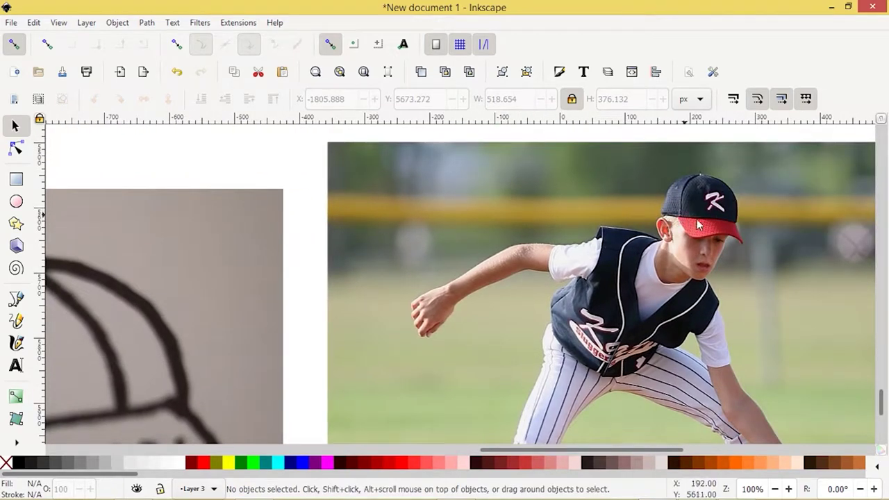
{"action": "scroll", "coordinate": [661, 245], "scroll_direction": "down", "scroll_amount": 6}
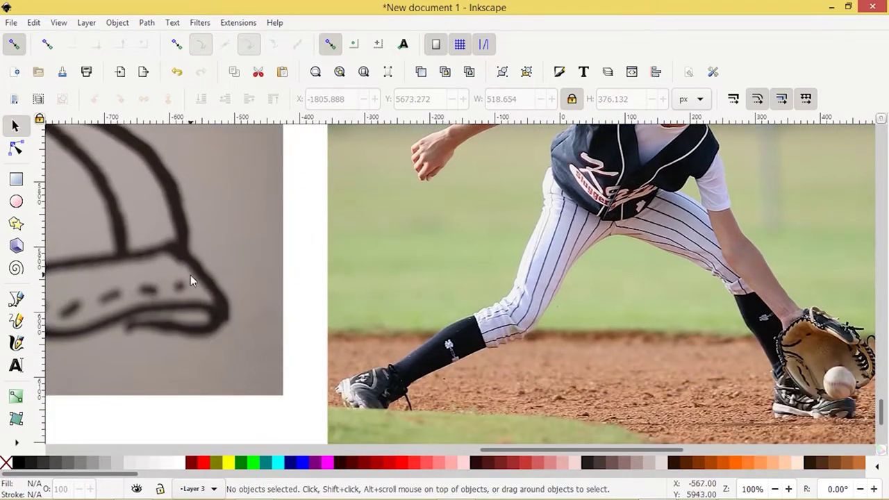
{"action": "scroll", "coordinate": [500, 340], "scroll_direction": "down", "scroll_amount": 1}
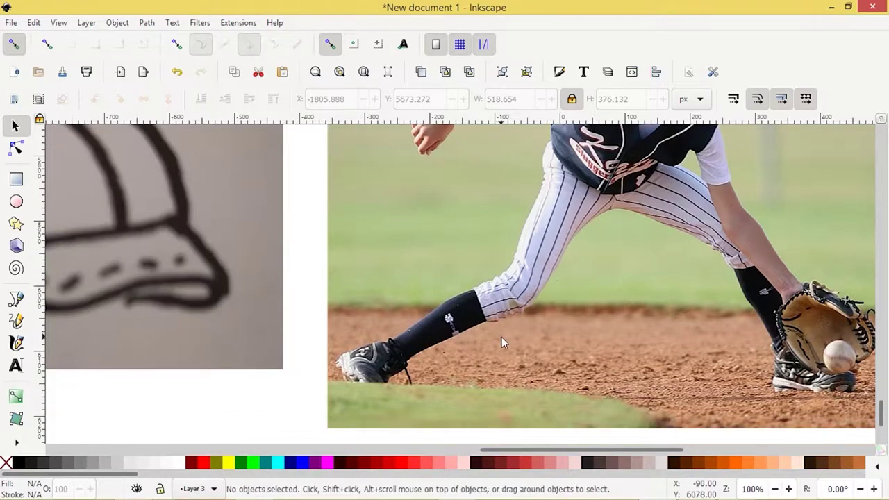
{"action": "scroll", "coordinate": [501, 339], "scroll_direction": "down", "scroll_amount": 3, "text": "ctrl"}
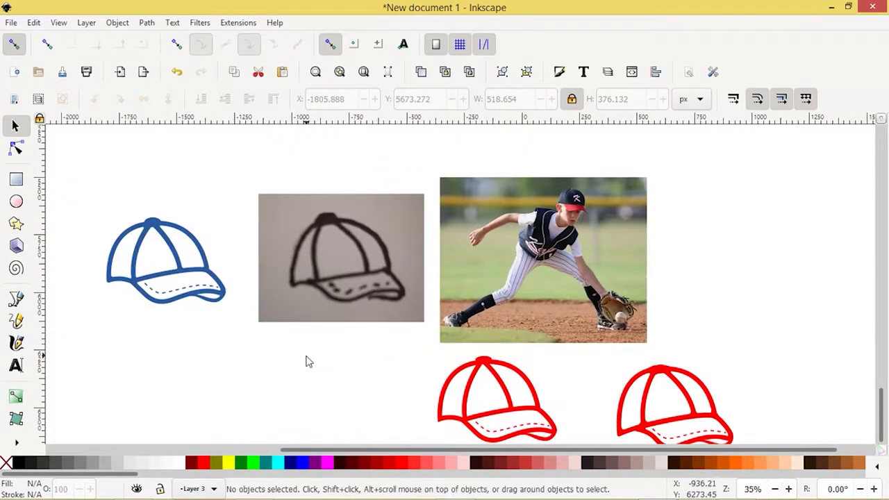
{"action": "scroll", "coordinate": [137, 354], "scroll_direction": "up", "scroll_amount": 2}
{"action": "scroll", "coordinate": [134, 352], "scroll_direction": "up", "scroll_amount": 1, "text": "ctrl"}
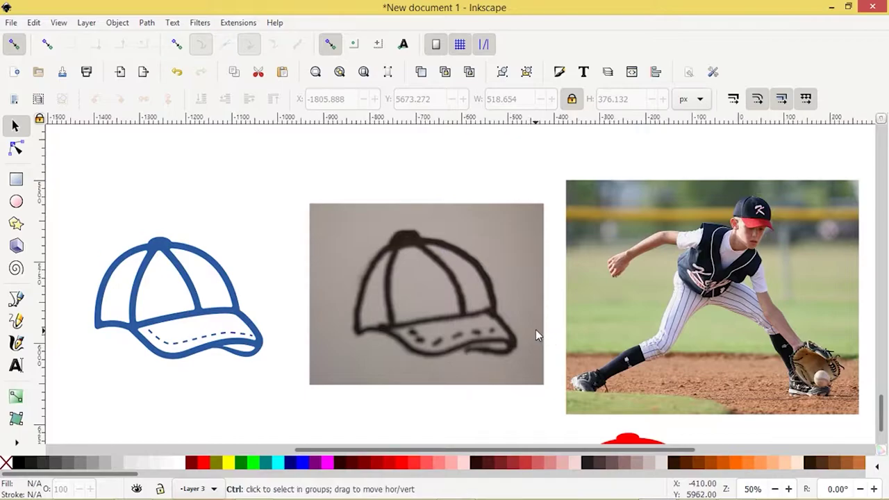
{"action": "scroll", "coordinate": [536, 331], "scroll_direction": "up", "scroll_amount": 1, "text": "ctrl"}
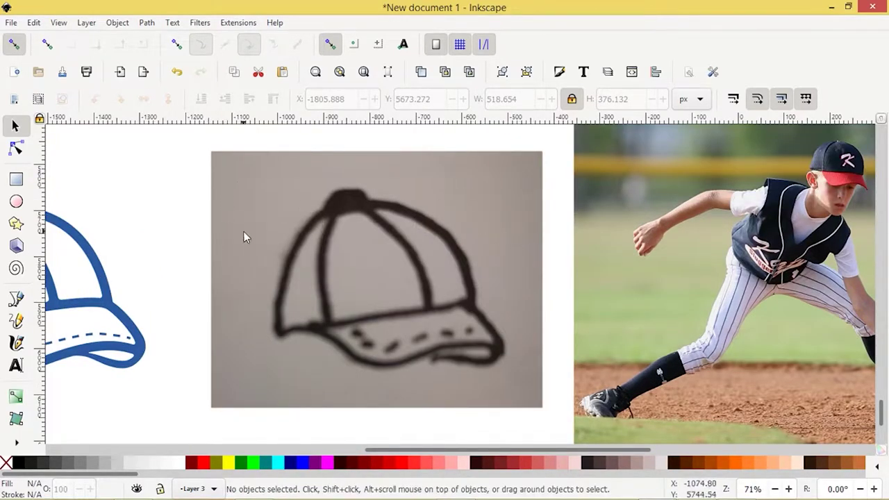
Step: Draw a practice Bezier curve above the sketch, then discard it
{"action": "left_click", "coordinate": [16, 298]}
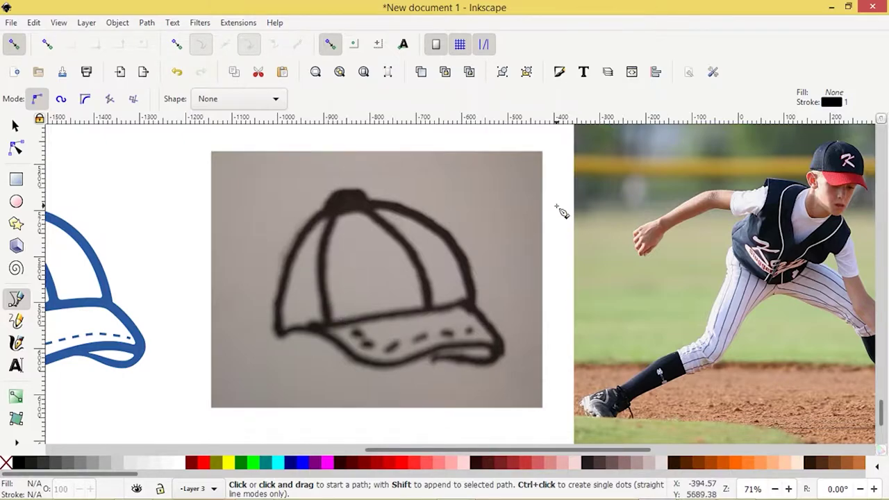
{"action": "scroll", "coordinate": [561, 210], "scroll_direction": "up", "scroll_amount": 3}
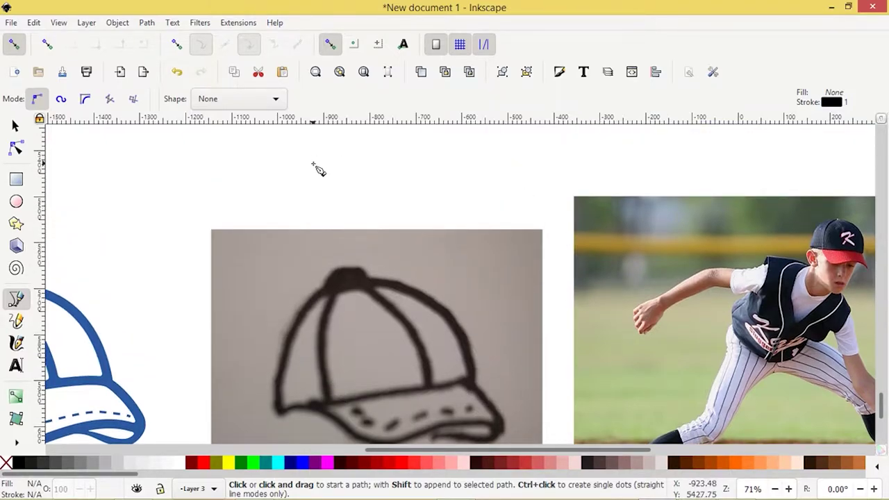
{"action": "left_click", "coordinate": [215, 179]}
{"action": "left_click_drag", "start_coordinate": [323, 164], "coordinate": [415, 182]}
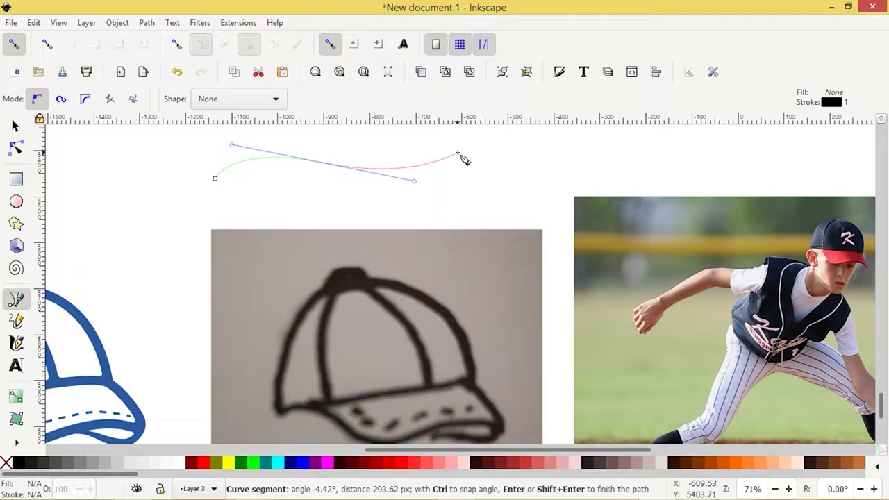
{"action": "left_click", "coordinate": [323, 162]}
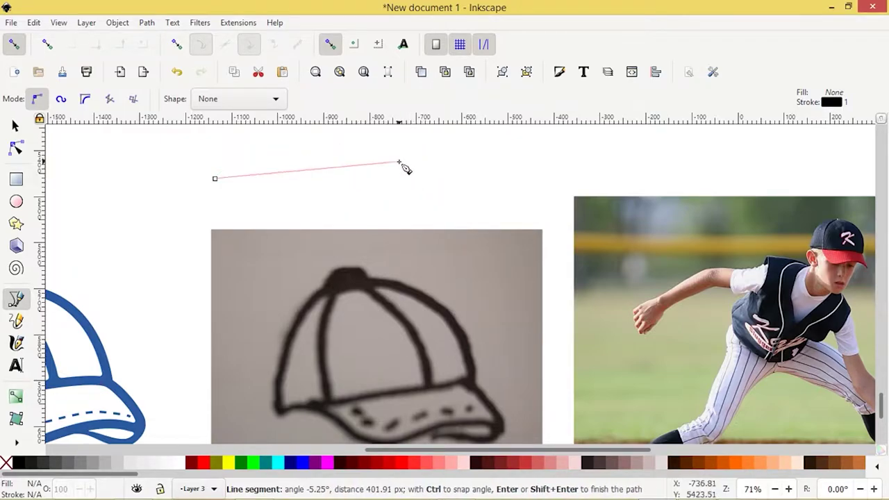
{"action": "left_click_drag", "start_coordinate": [272, 159], "coordinate": [362, 170]}
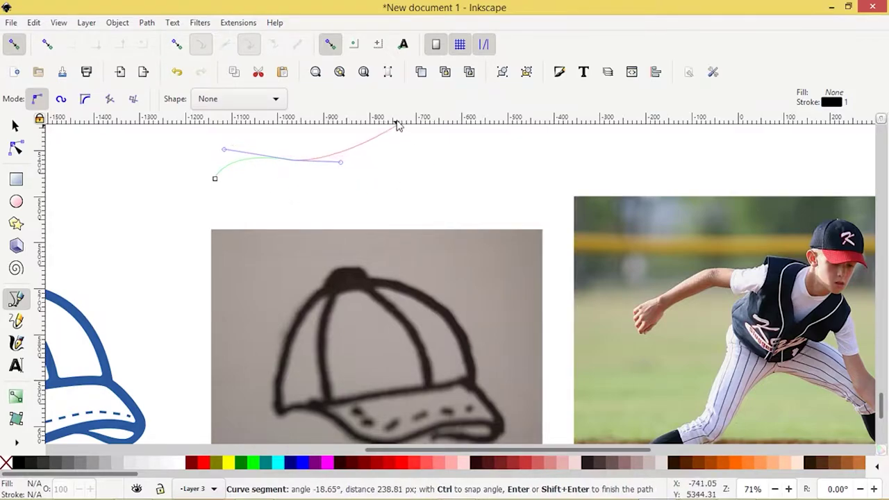
{"action": "left_click_drag", "start_coordinate": [341, 161], "coordinate": [387, 177]}
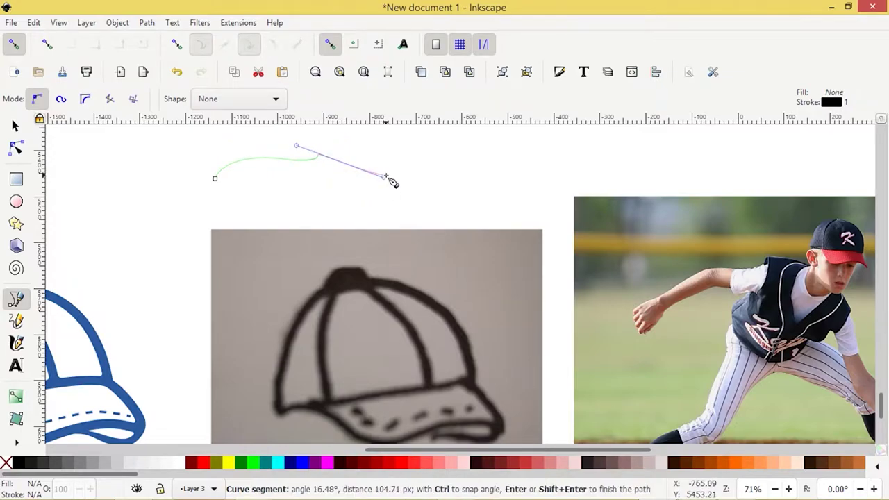
{"action": "key", "text": "BackSpace"}
{"action": "key", "text": "Escape"}
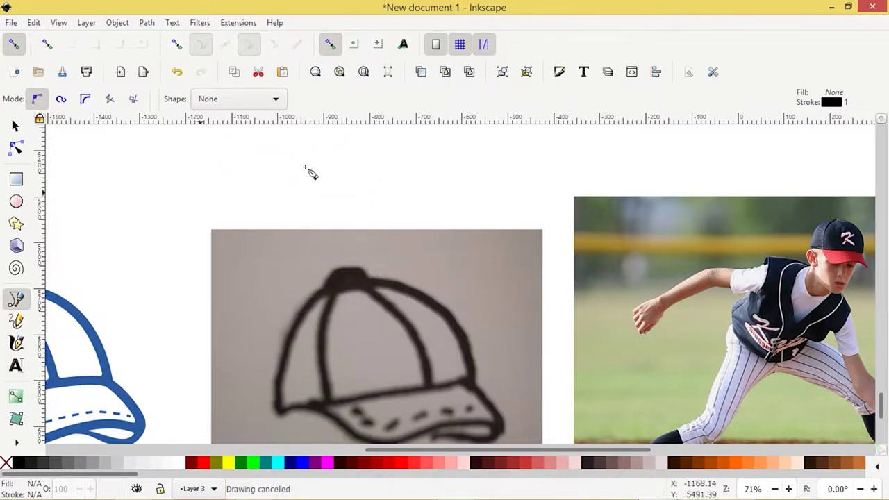
{"action": "scroll", "coordinate": [302, 236], "scroll_direction": "down", "scroll_amount": 4}
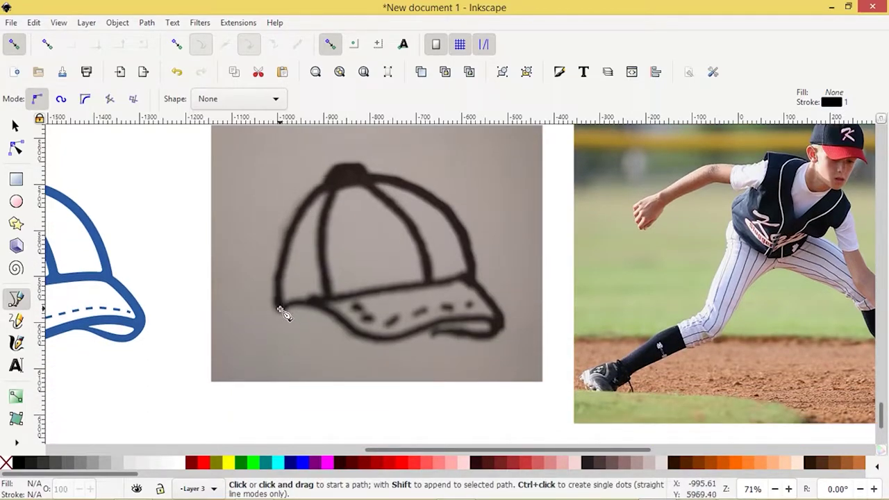
Step: Trace the crown from left brim, curving over the top to right brim, closing at the start
{"action": "left_click", "coordinate": [280, 309]}
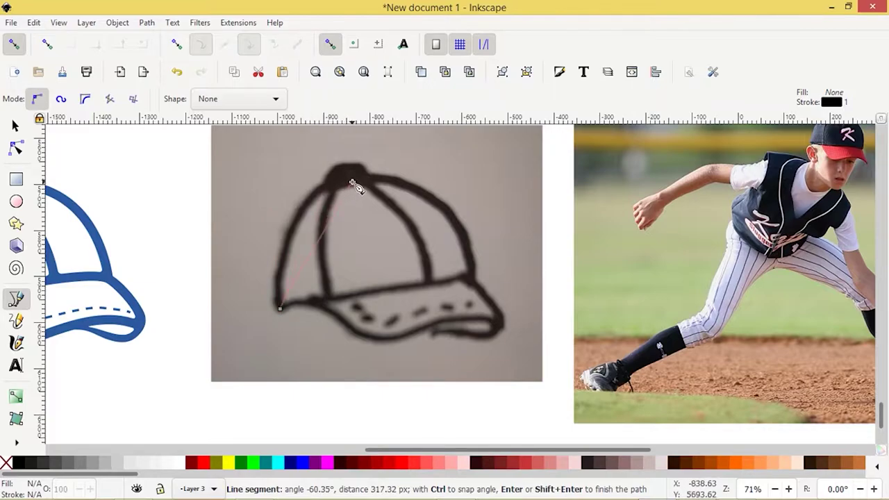
{"action": "left_click_drag", "start_coordinate": [352, 183], "coordinate": [443, 168]}
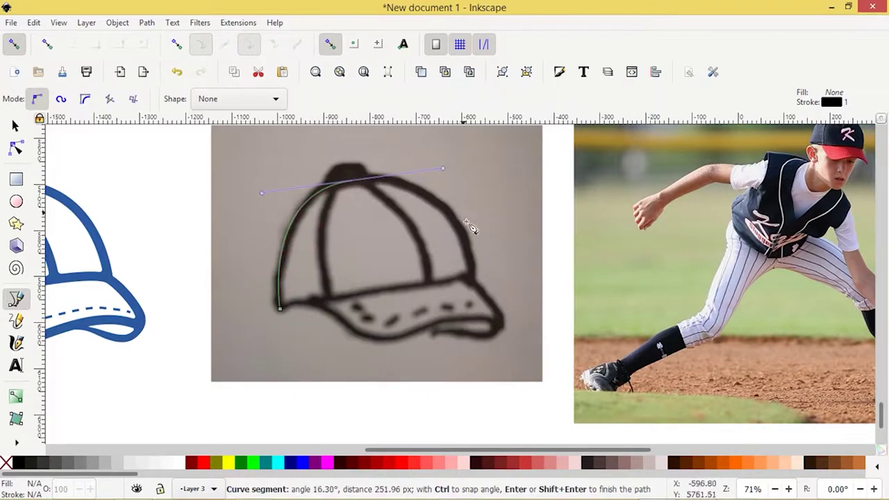
{"action": "left_click", "coordinate": [471, 275]}
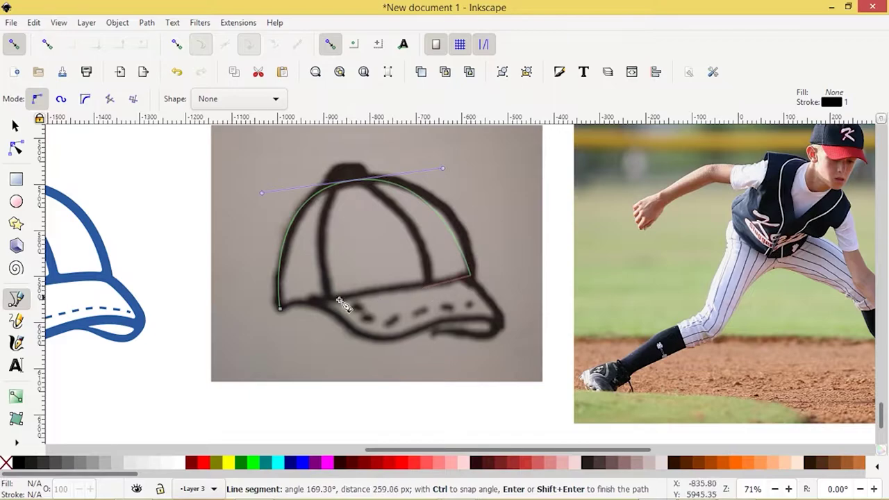
{"action": "left_click", "coordinate": [281, 310]}
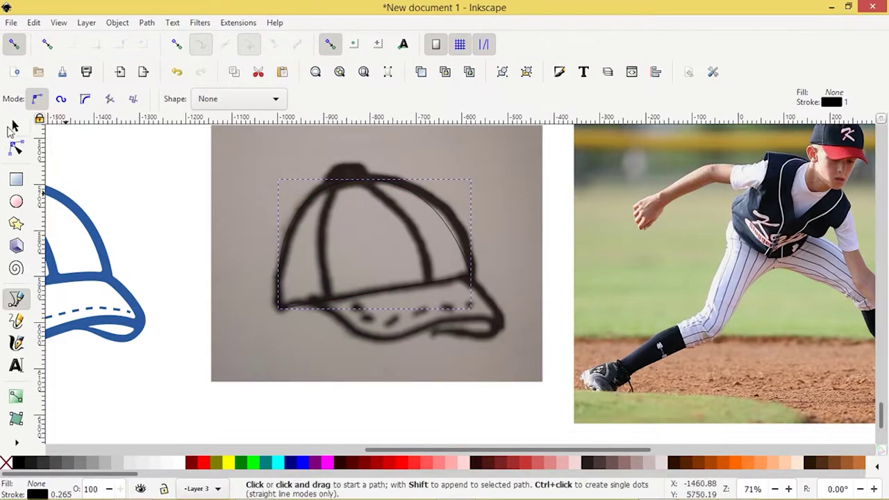
Step: Give the crown outline a red stroke 10 px wide with round joins and round caps
{"action": "left_click", "coordinate": [16, 126]}
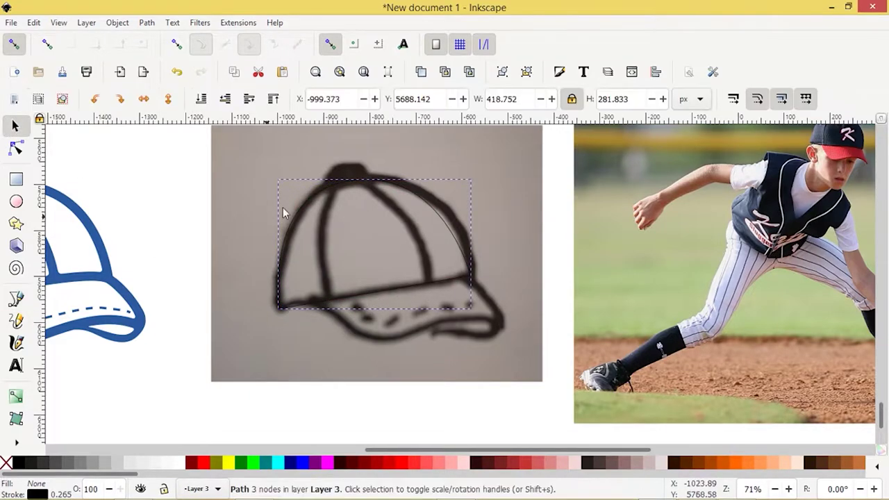
{"action": "left_click", "coordinate": [203, 462], "text": "shift"}
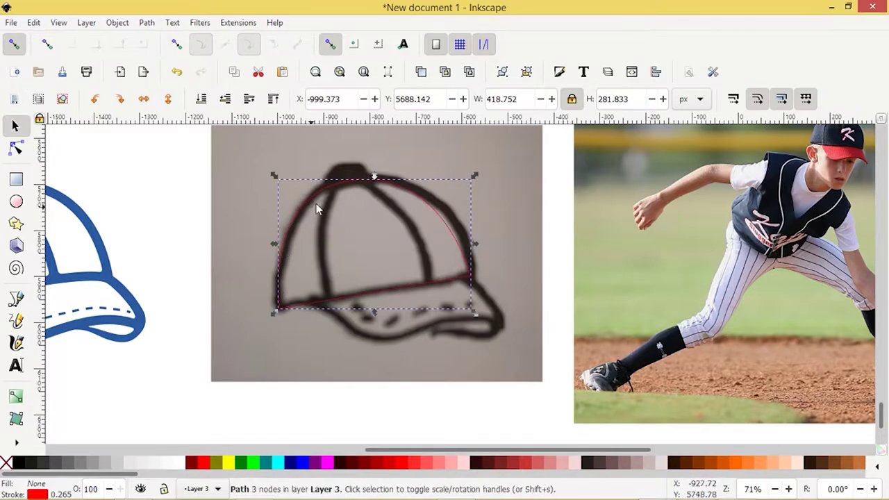
{"action": "left_click", "coordinate": [561, 73]}
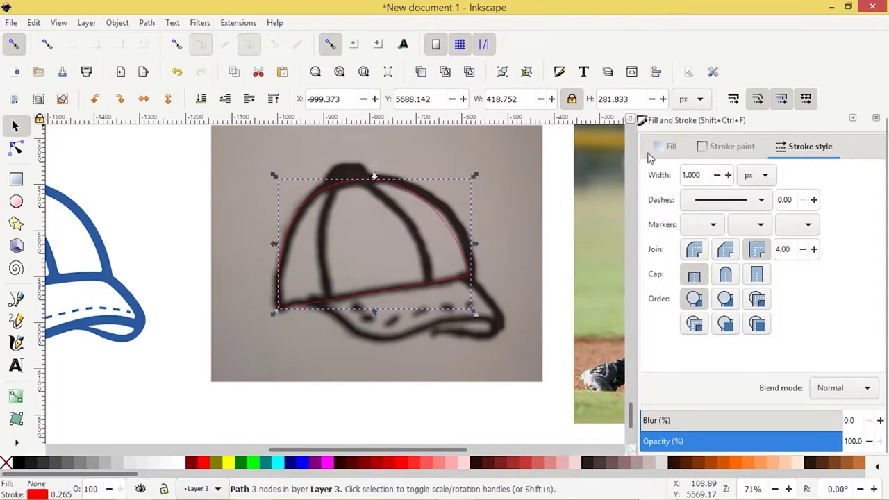
{"action": "left_click_drag", "start_coordinate": [700, 174], "coordinate": [660, 179]}
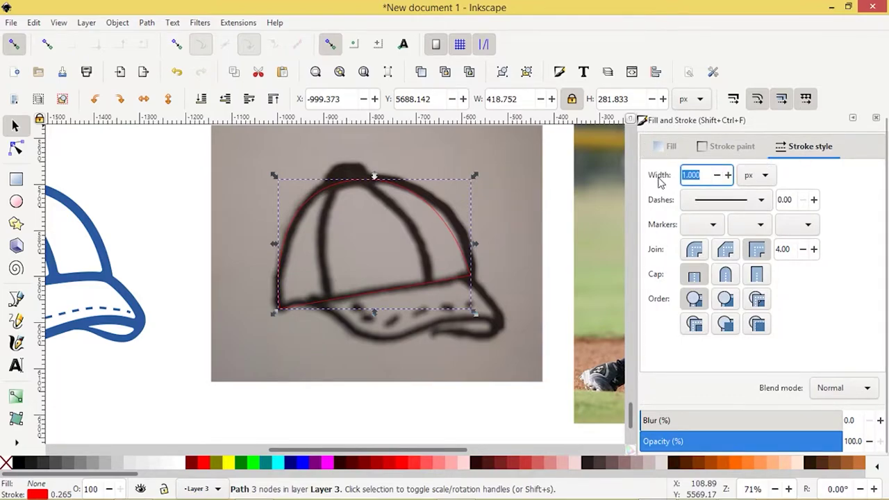
{"action": "type", "text": "10"}
{"action": "key", "text": "Return"}
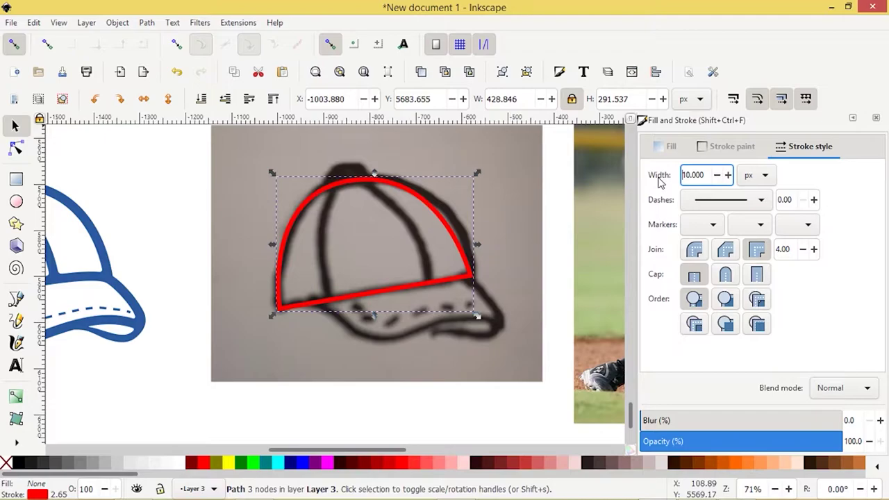
{"action": "left_click", "coordinate": [691, 251]}
{"action": "left_click", "coordinate": [727, 276]}
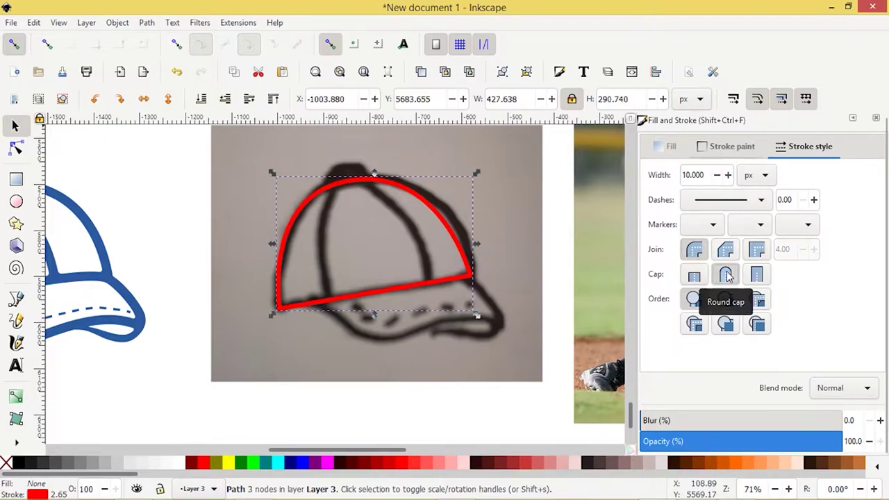
{"action": "left_click", "coordinate": [852, 121]}
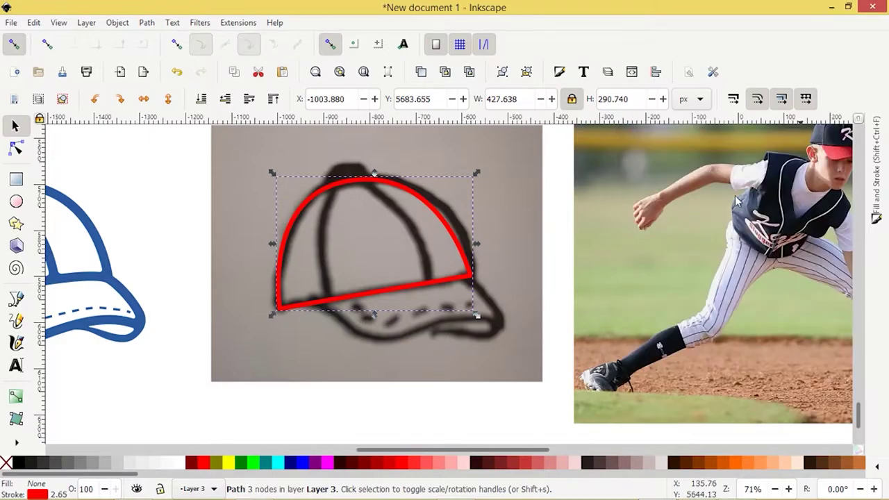
{"action": "scroll", "coordinate": [352, 333], "scroll_direction": "down", "scroll_amount": 1}
{"action": "scroll", "coordinate": [351, 328], "scroll_direction": "up", "scroll_amount": 1, "text": "ctrl"}
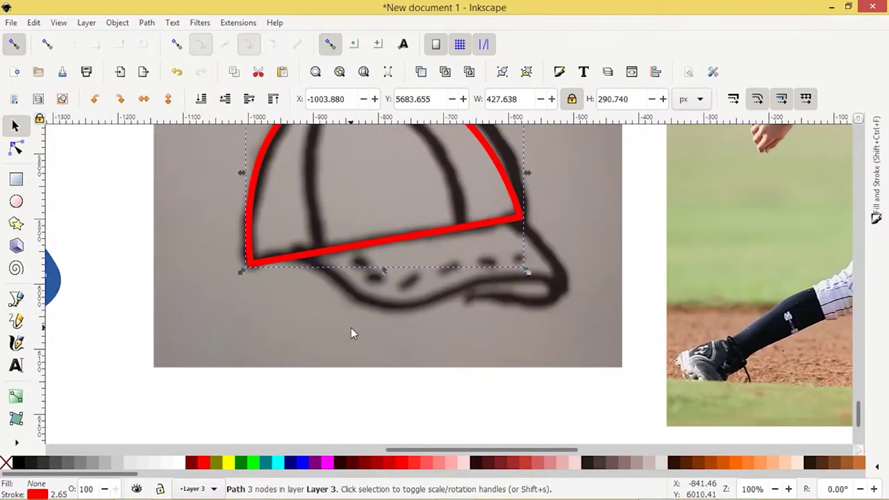
{"action": "scroll", "coordinate": [401, 309], "scroll_direction": "up", "scroll_amount": 2}
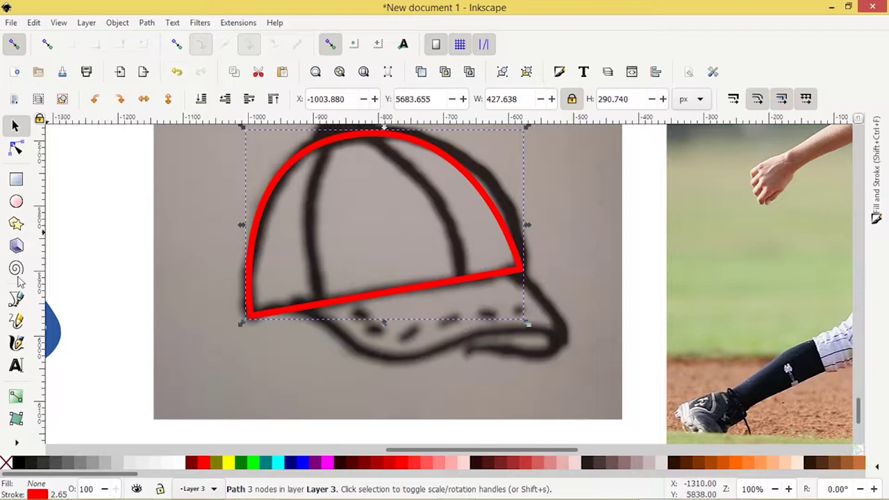
Step: Deselect the crown outline and turn on snapping to nodes and paths for the Bezier tool
{"action": "left_click", "coordinate": [16, 298]}
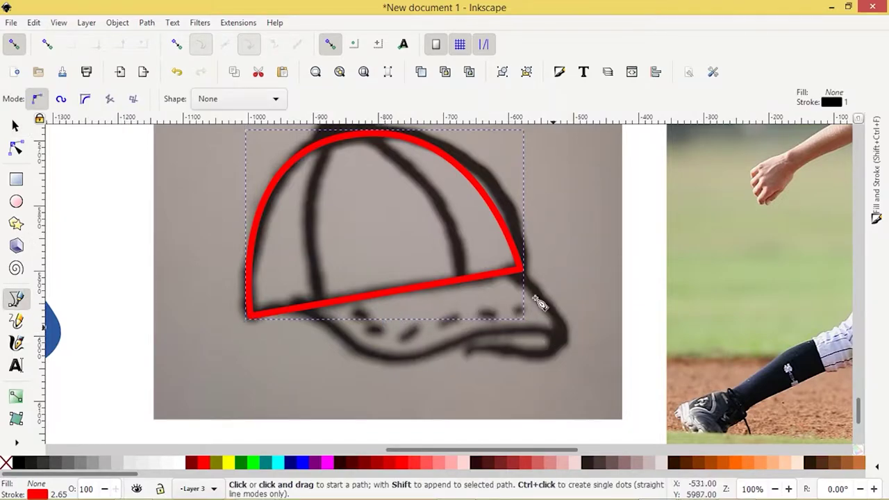
{"action": "left_click", "coordinate": [15, 125]}
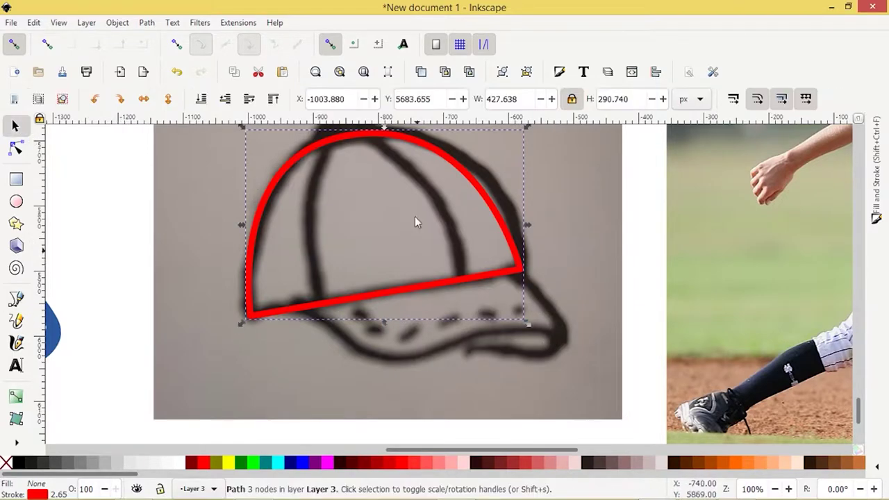
{"action": "left_click", "coordinate": [48, 243]}
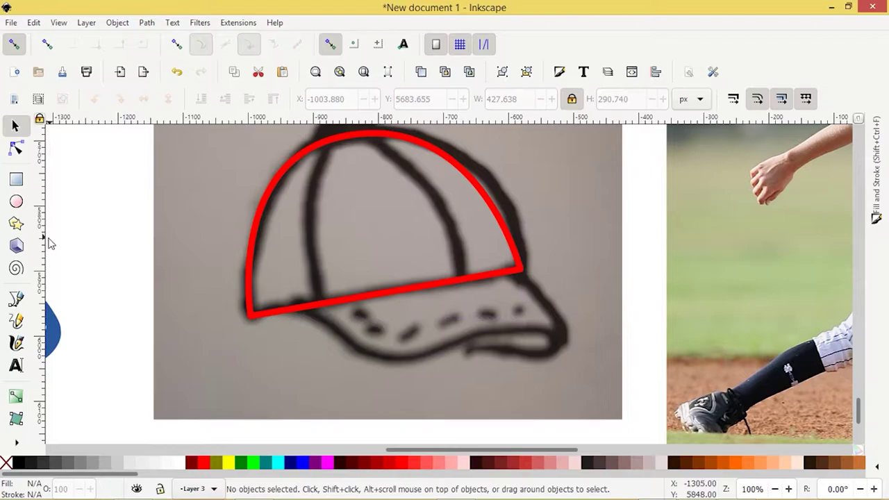
{"action": "left_click", "coordinate": [18, 300]}
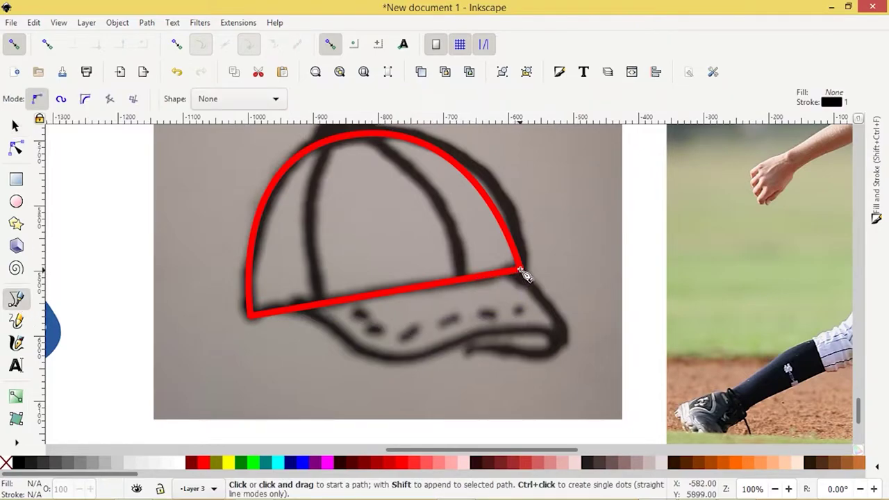
{"action": "left_click", "coordinate": [176, 44]}
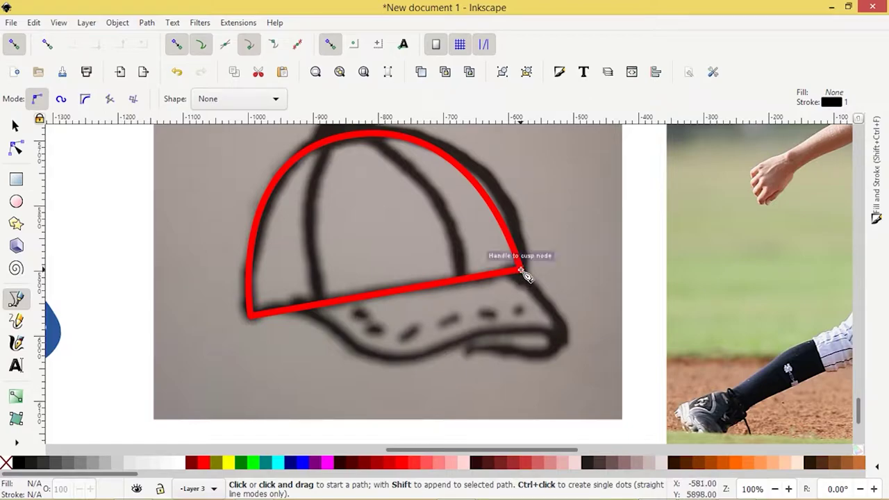
Step: Trace the brim from the crown's right corner around the visor tip to its left side
{"action": "left_click", "coordinate": [521, 271]}
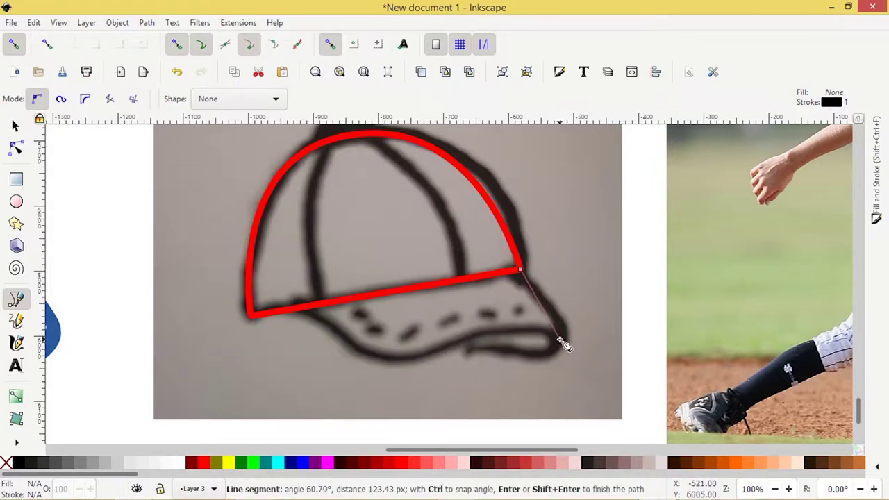
{"action": "left_click_drag", "start_coordinate": [562, 345], "coordinate": [544, 362]}
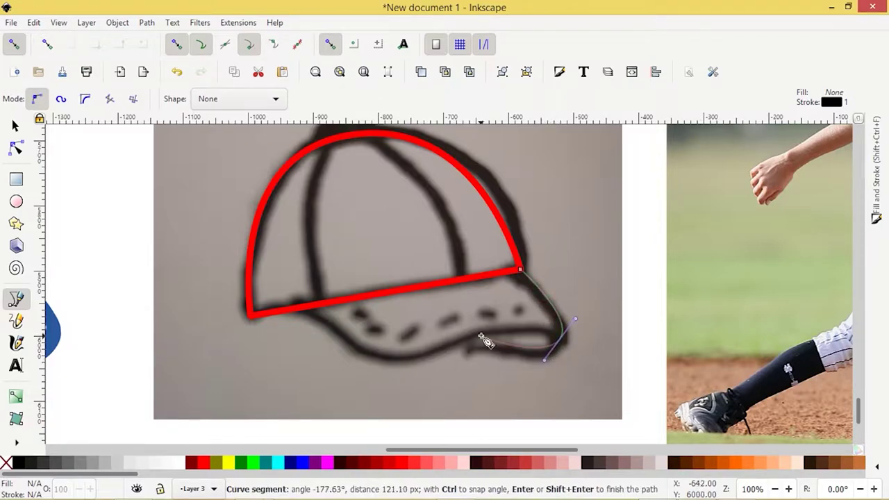
{"action": "left_click_drag", "start_coordinate": [482, 337], "coordinate": [433, 340]}
{"action": "key", "text": "BackSpace"}
{"action": "key", "text": "BackSpace"}
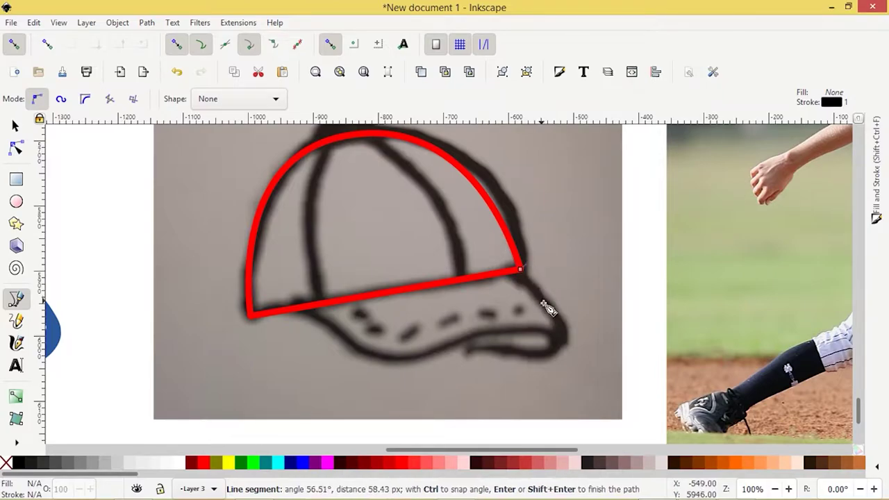
{"action": "left_click_drag", "start_coordinate": [559, 319], "coordinate": [461, 342]}
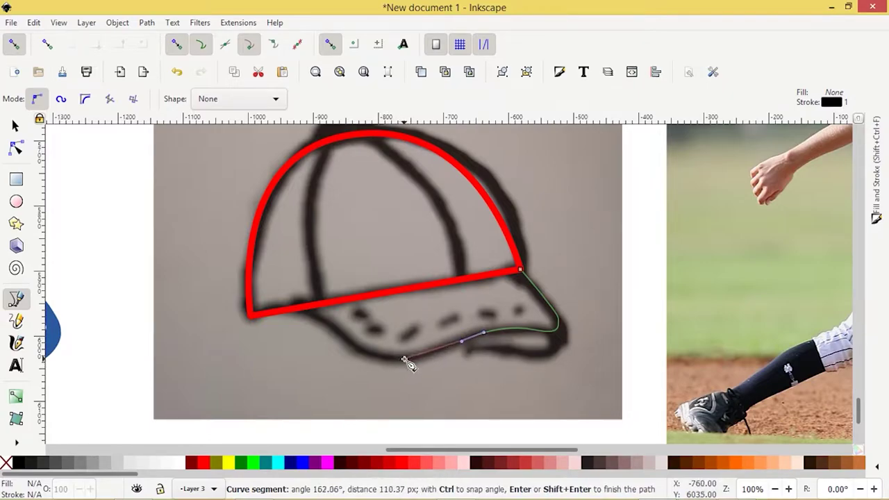
{"action": "left_click_drag", "start_coordinate": [403, 360], "coordinate": [335, 330]}
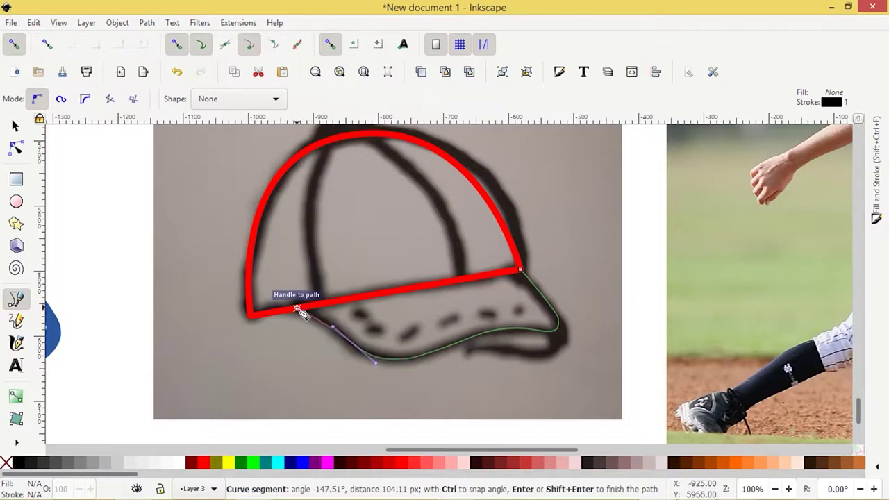
{"action": "left_click_drag", "start_coordinate": [297, 309], "coordinate": [277, 311]}
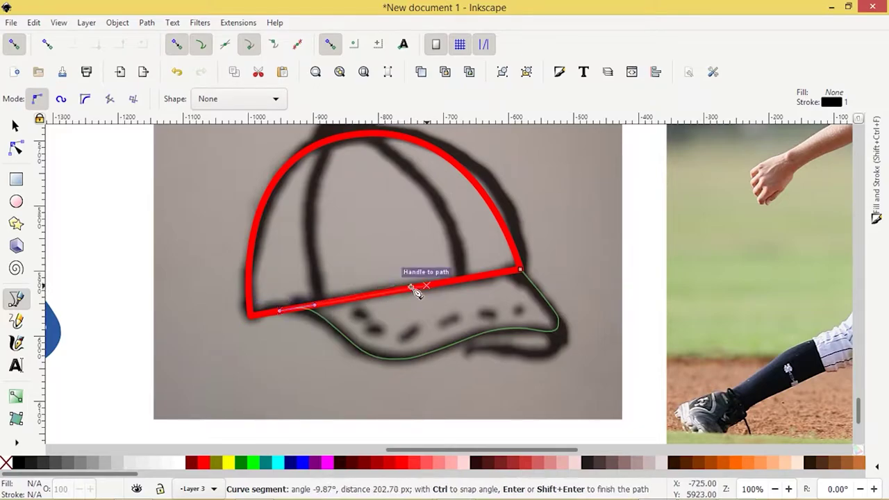
{"action": "right_click", "coordinate": [303, 344]}
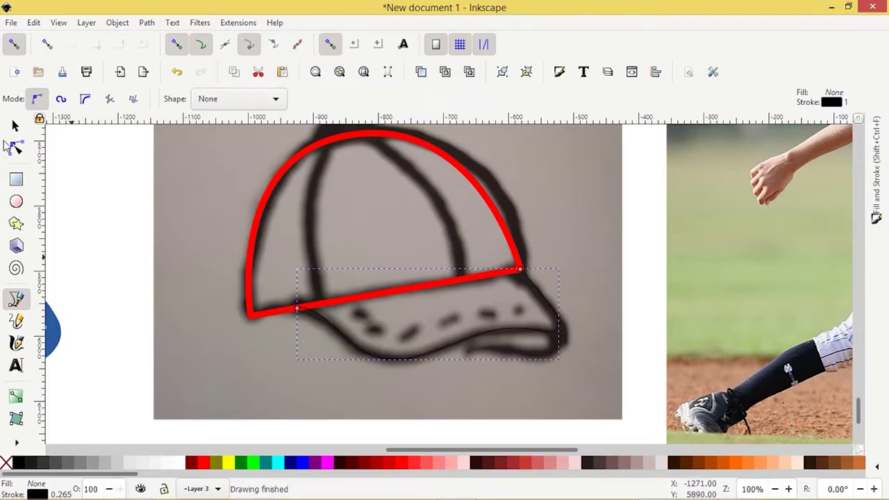
Step: Give the brim path a red stroke 10 px wide, matching the crown
{"action": "left_click", "coordinate": [15, 125]}
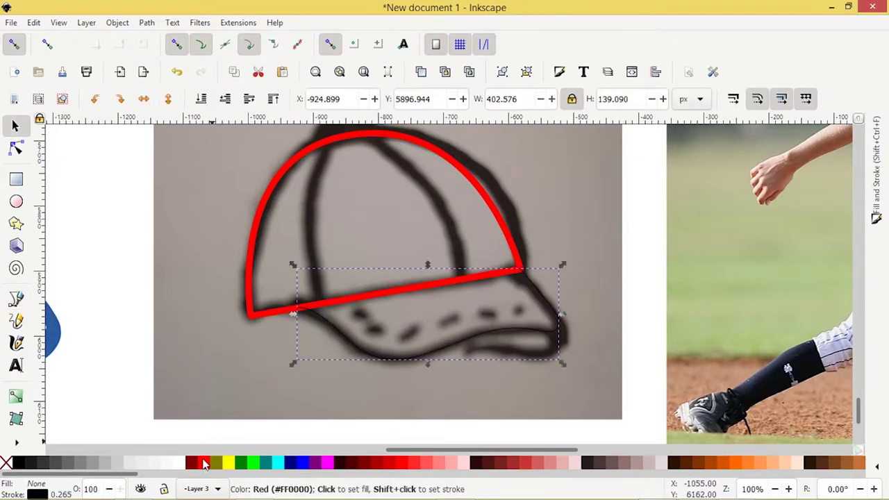
{"action": "left_click", "coordinate": [203, 464], "text": "shift"}
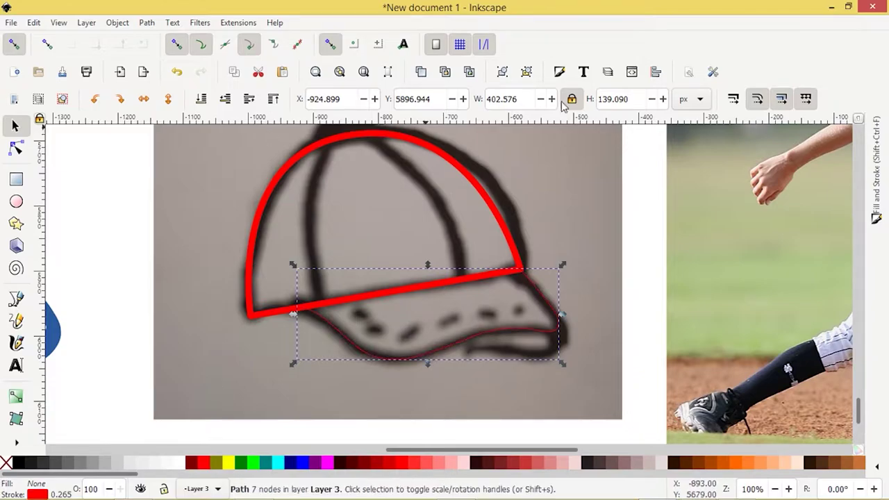
{"action": "left_click", "coordinate": [877, 167]}
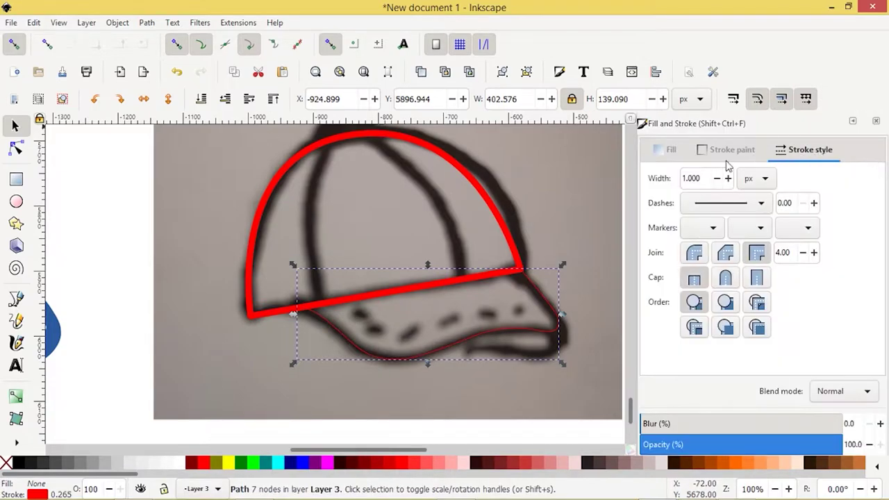
{"action": "left_click_drag", "start_coordinate": [701, 178], "coordinate": [682, 178]}
{"action": "type", "text": "10"}
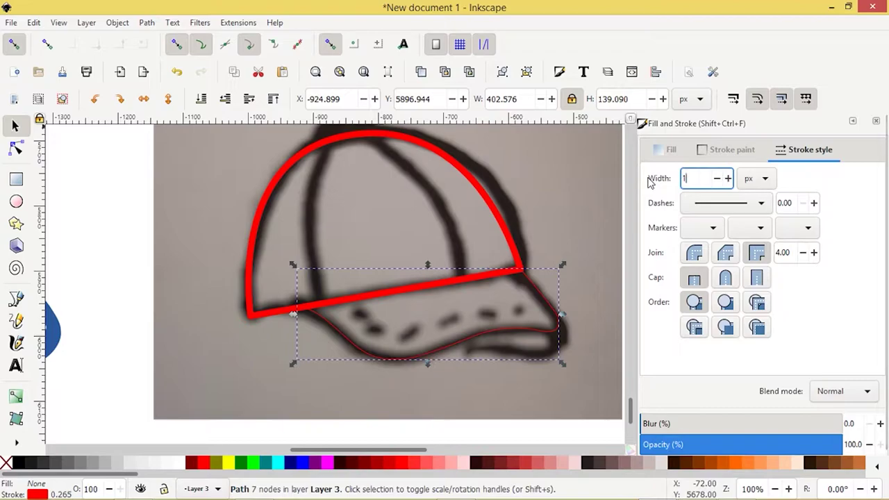
{"action": "key", "text": "Return"}
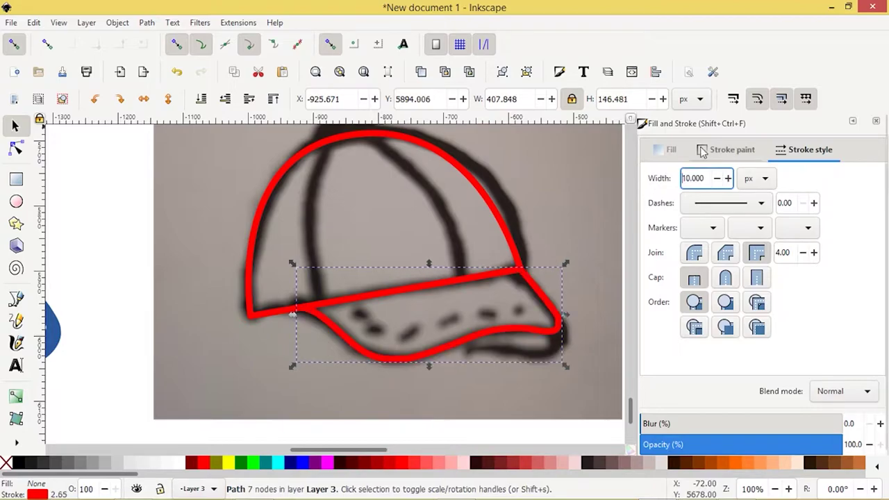
{"action": "left_click", "coordinate": [853, 121]}
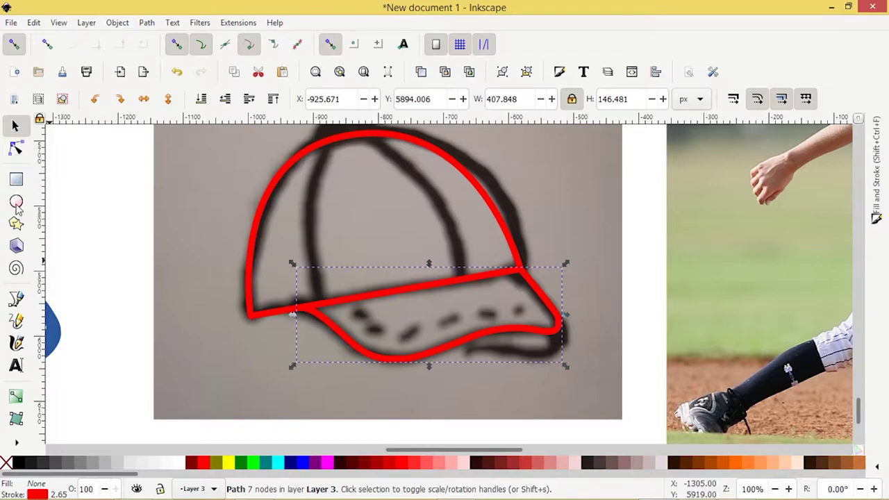
Step: Draw a seam curve from the crown top to the brim line, stroked red at 10 px
{"action": "left_click", "coordinate": [17, 299]}
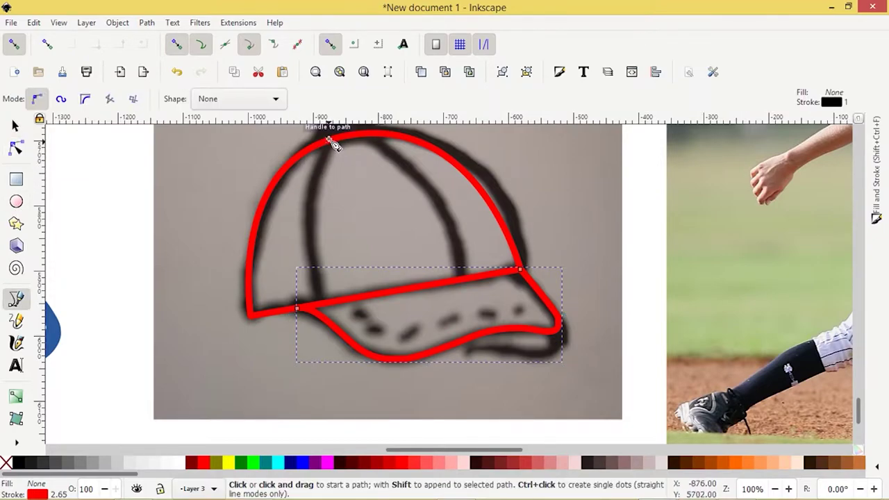
{"action": "left_click", "coordinate": [331, 141]}
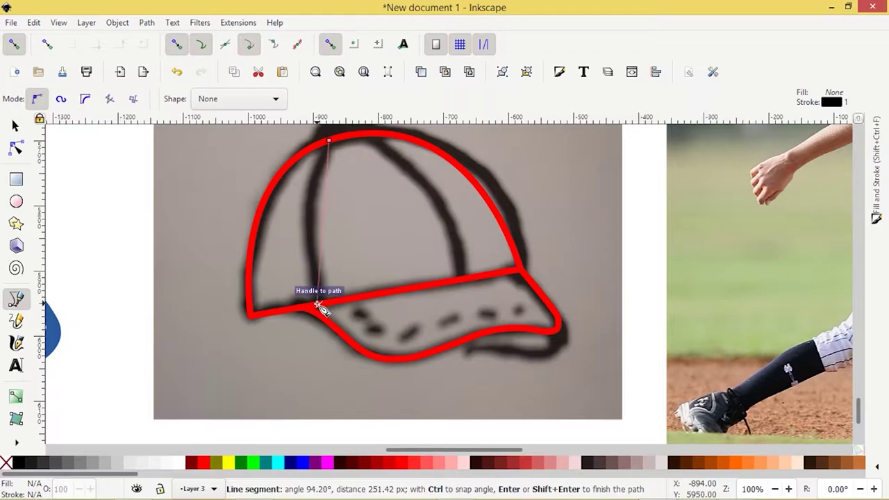
{"action": "left_click_drag", "start_coordinate": [317, 305], "coordinate": [344, 389]}
{"action": "key", "text": "Return"}
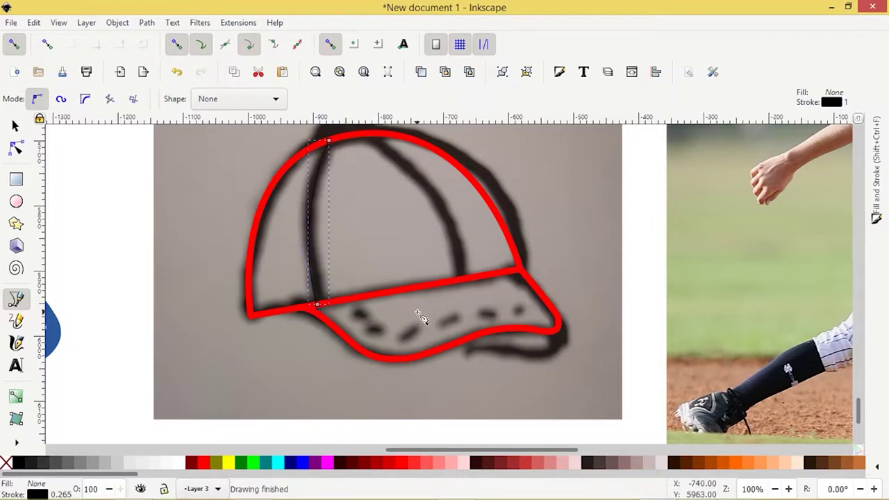
{"action": "left_click", "coordinate": [205, 467], "text": "shift"}
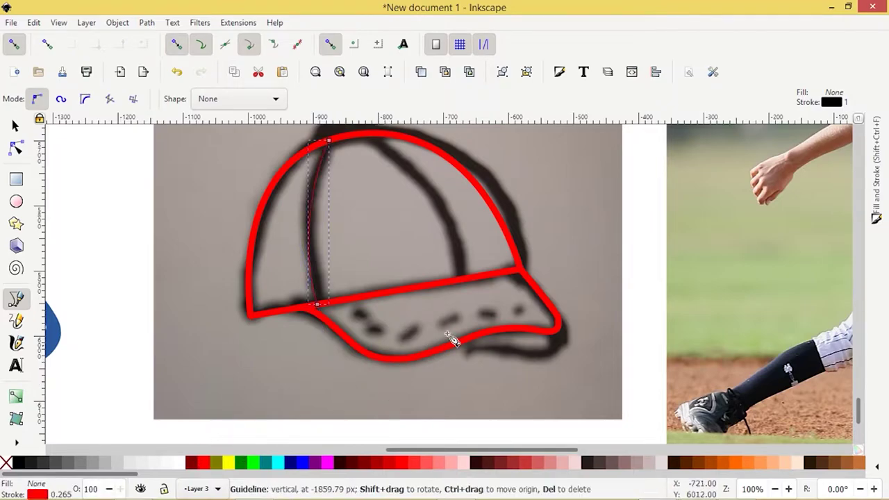
{"action": "left_click", "coordinate": [877, 176]}
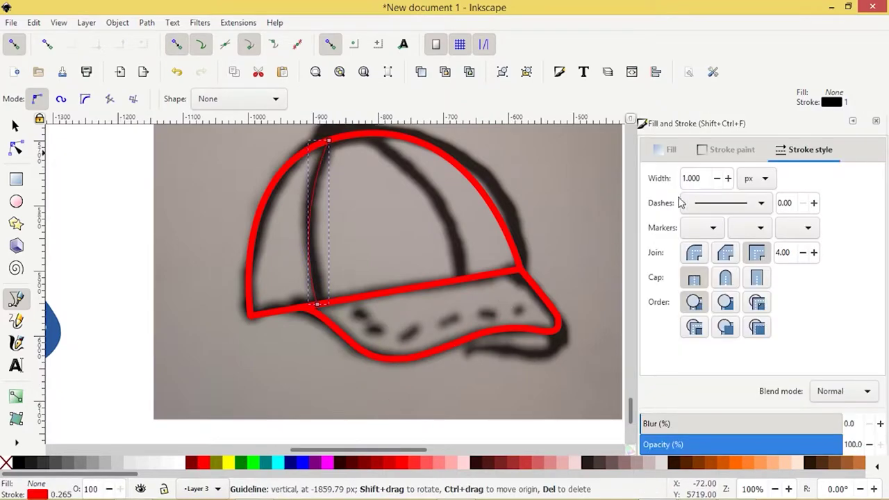
{"action": "type", "text": "1"}
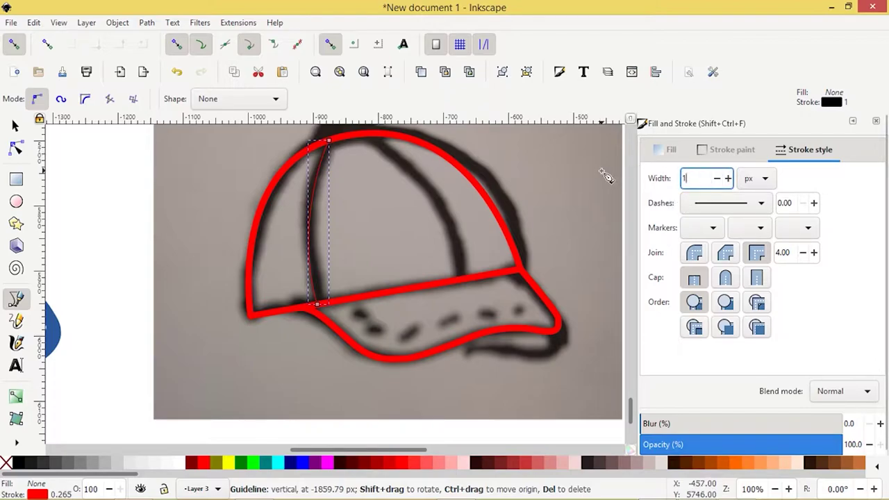
{"action": "type", "text": "0"}
{"action": "key", "text": "Return"}
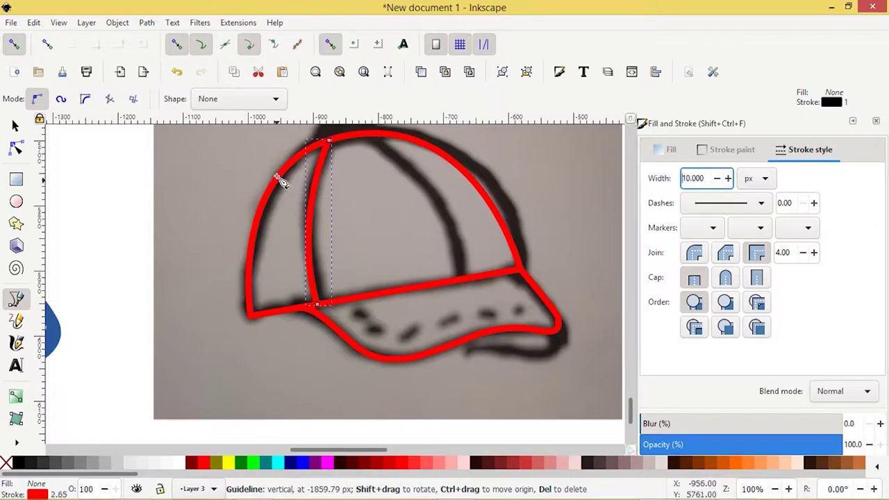
Step: Draw a second seam curving from the crown top down to the brim, red at 10 px
{"action": "left_click", "coordinate": [14, 126]}
{"action": "left_click", "coordinate": [192, 308]}
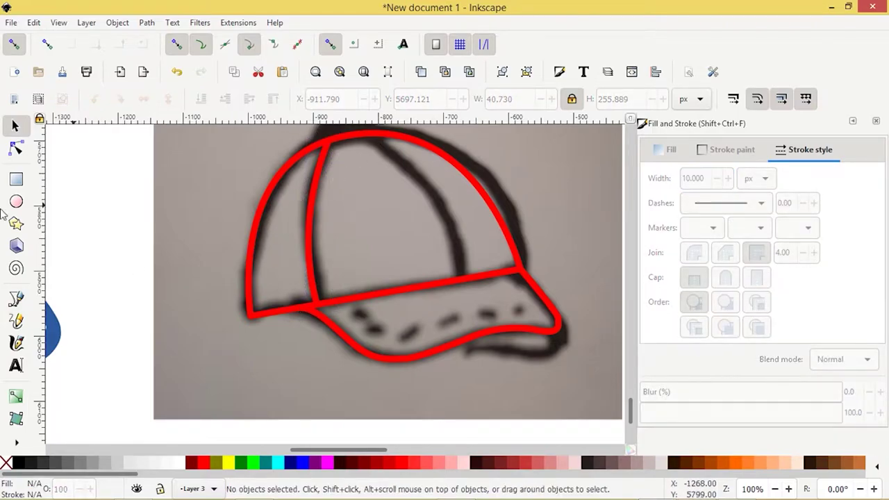
{"action": "left_click", "coordinate": [16, 298]}
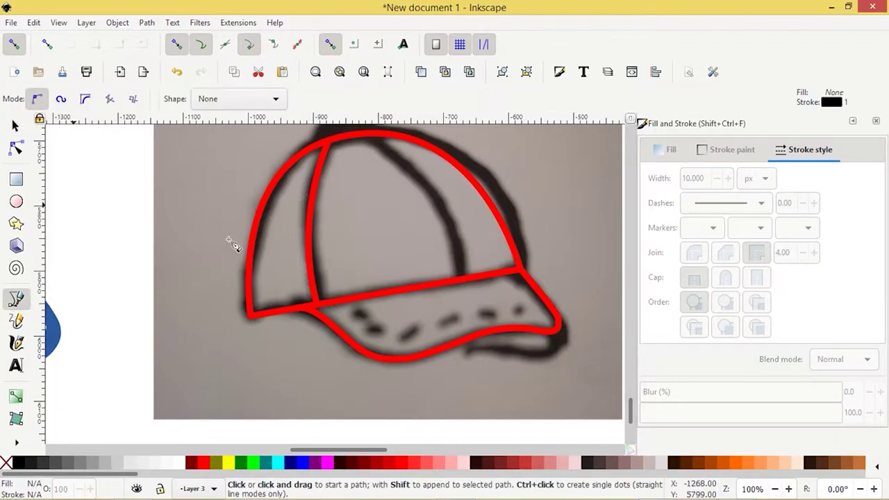
{"action": "left_click", "coordinate": [357, 135]}
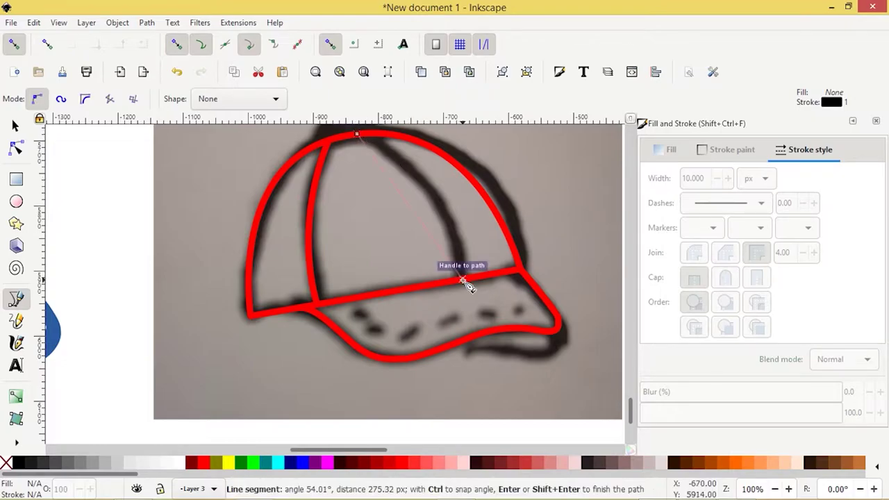
{"action": "left_click_drag", "start_coordinate": [462, 278], "coordinate": [479, 403]}
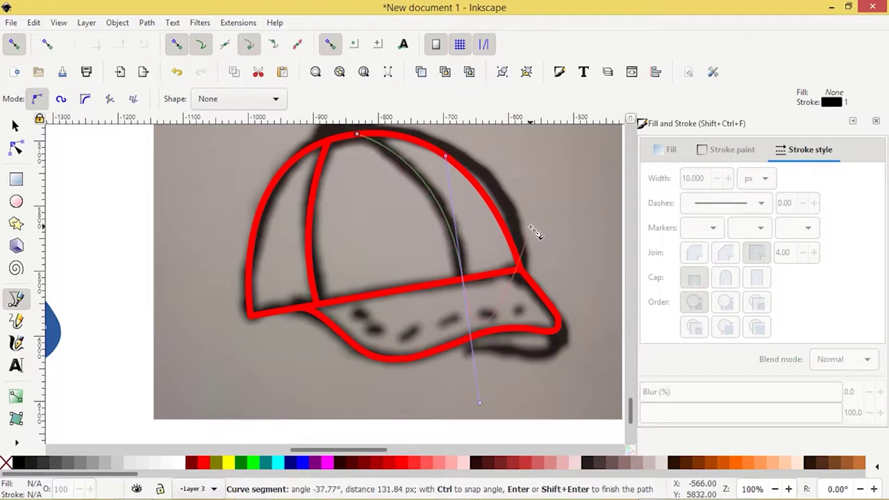
{"action": "key", "text": "Return"}
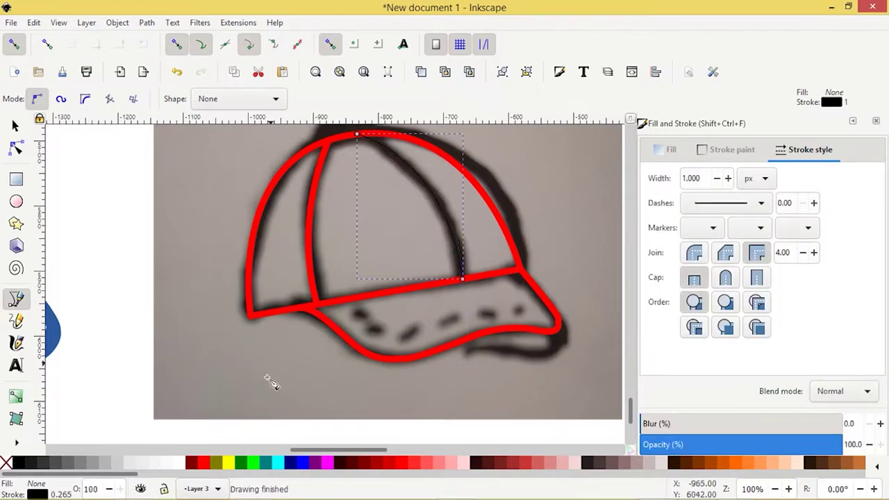
{"action": "left_click", "coordinate": [205, 464], "text": "shift"}
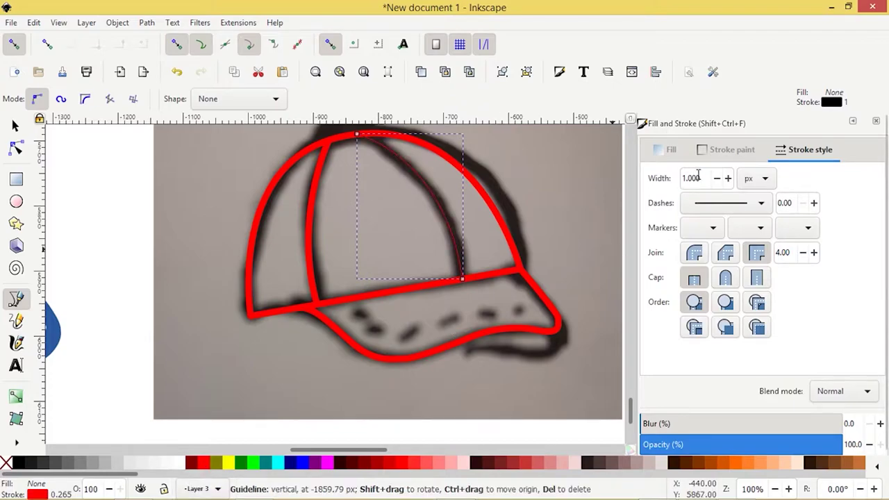
{"action": "left_click_drag", "start_coordinate": [702, 178], "coordinate": [656, 179]}
{"action": "type", "text": "10"}
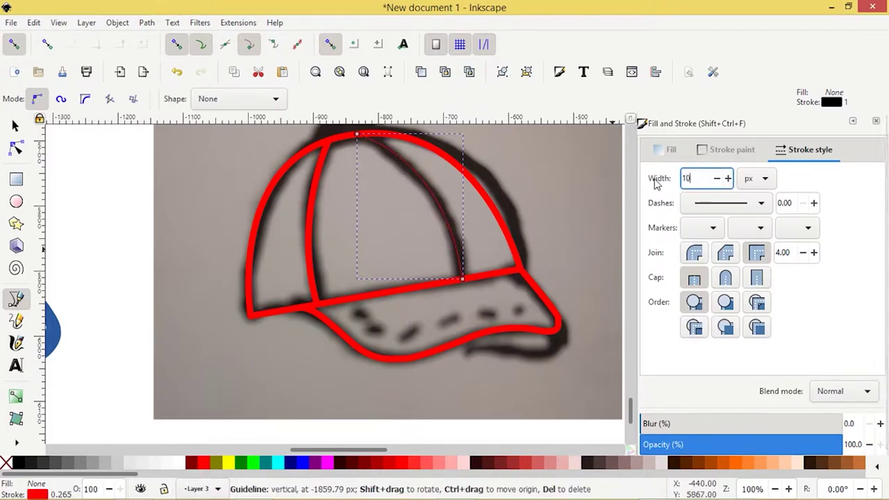
{"action": "key", "text": "Return"}
{"action": "scroll", "coordinate": [539, 244], "scroll_direction": "up", "scroll_amount": 1}
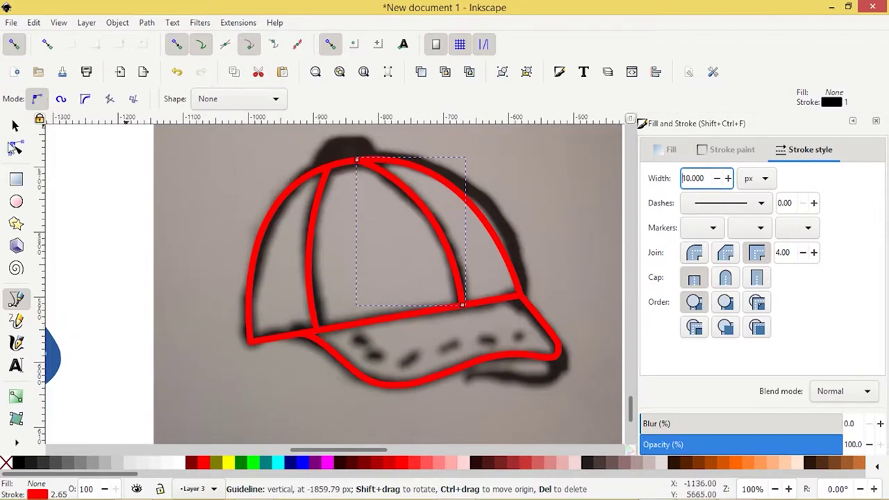
Step: With node snapping off, drag the left seam's top node right to the cap peak
{"action": "left_click", "coordinate": [16, 150]}
{"action": "left_click", "coordinate": [330, 171]}
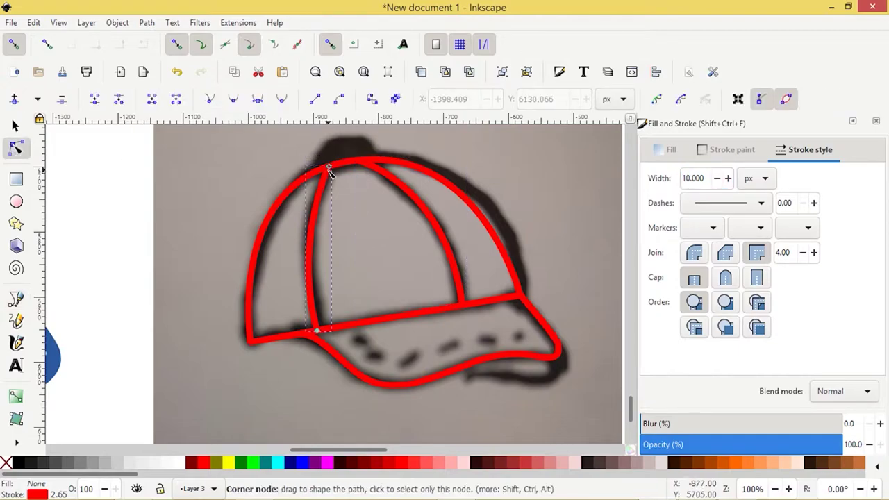
{"action": "left_click", "coordinate": [178, 45]}
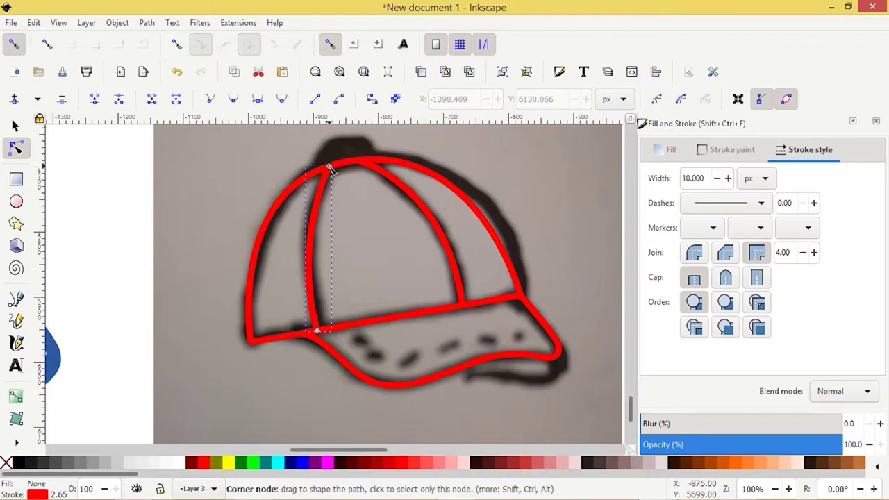
{"action": "left_click_drag", "start_coordinate": [331, 169], "coordinate": [342, 164]}
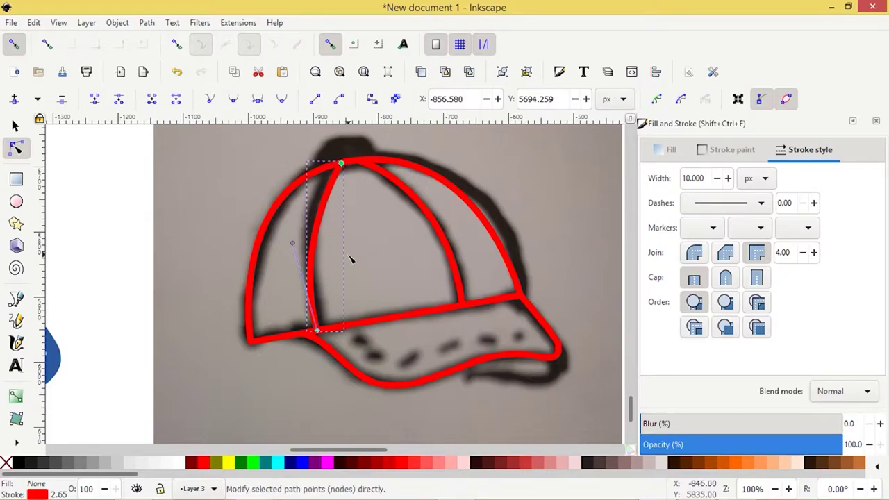
{"action": "key", "text": "Escape"}
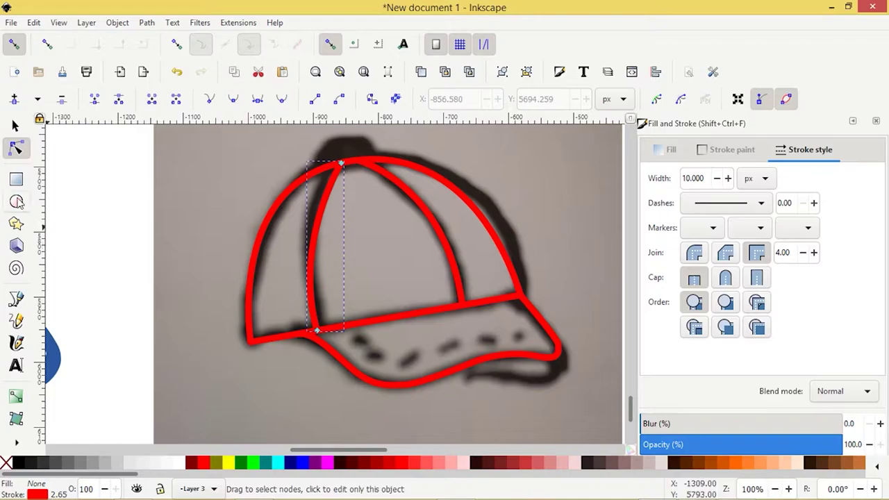
Step: Draw a small ellipse filled red with no stroke
{"action": "left_click", "coordinate": [17, 202]}
{"action": "left_click_drag", "start_coordinate": [99, 190], "coordinate": [122, 200]}
{"action": "left_click", "coordinate": [16, 125]}
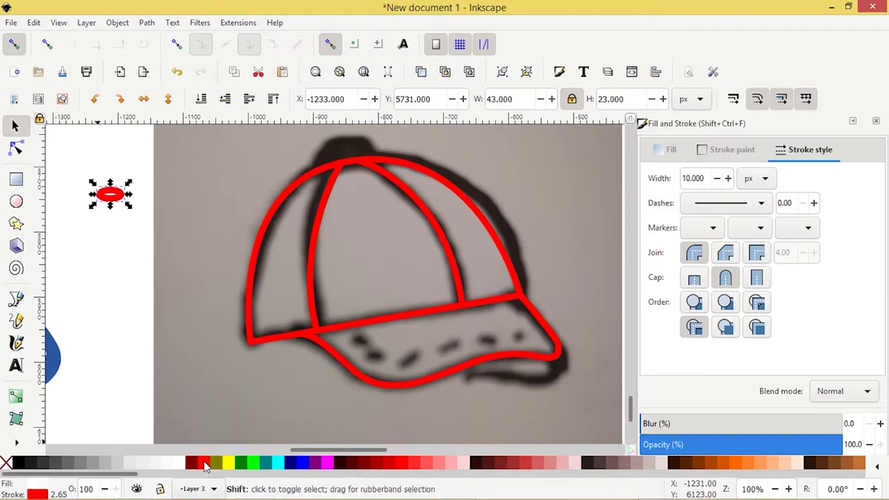
{"action": "left_click", "coordinate": [205, 465]}
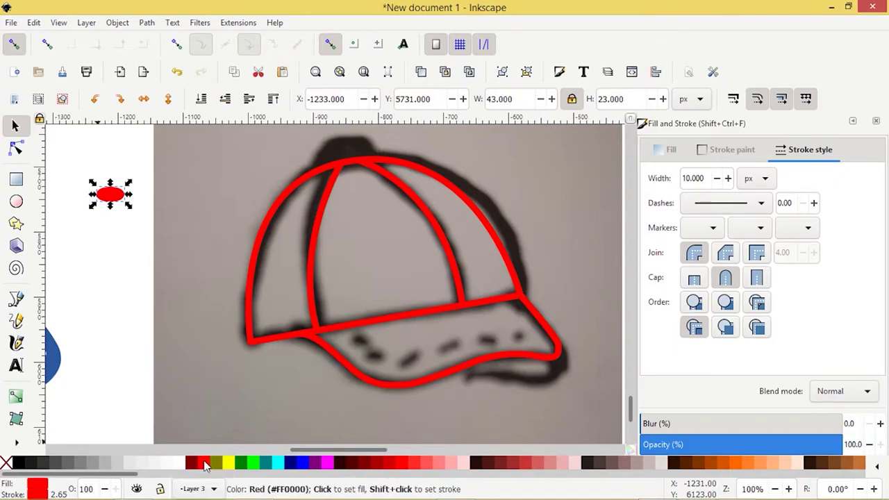
{"action": "left_click", "coordinate": [6, 466], "text": "shift"}
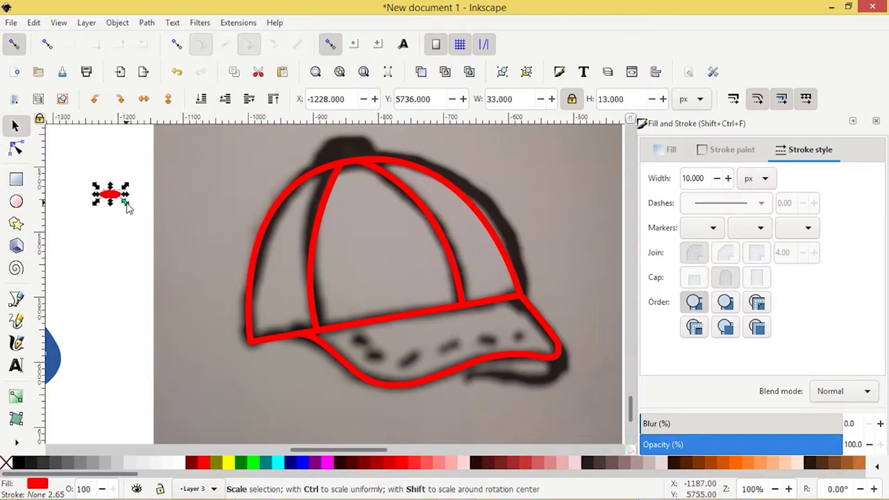
Step: Enlarge the oval to about 57 by 22 px and rotate it into place on the cap top
{"action": "mouse_move", "coordinate": [127, 204]}
{"action": "left_mouse_down"}
{"action": "mouse_move", "coordinate": [136, 214]}
{"action": "mouse_move", "coordinate": [300, 161]}
{"action": "mouse_move", "coordinate": [337, 157]}
{"action": "mouse_move", "coordinate": [374, 174]}
{"action": "left_mouse_up"}
{"action": "left_click", "coordinate": [349, 161]}
{"action": "left_click", "coordinate": [181, 202]}
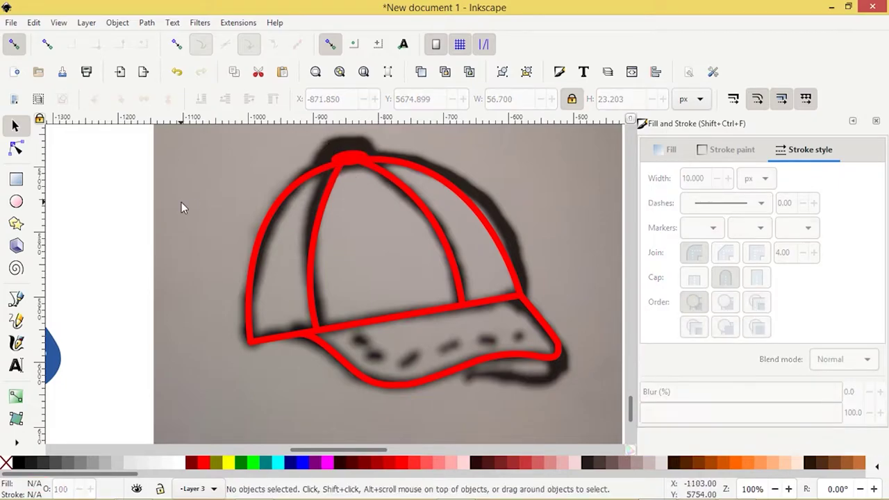
{"action": "left_click", "coordinate": [349, 155]}
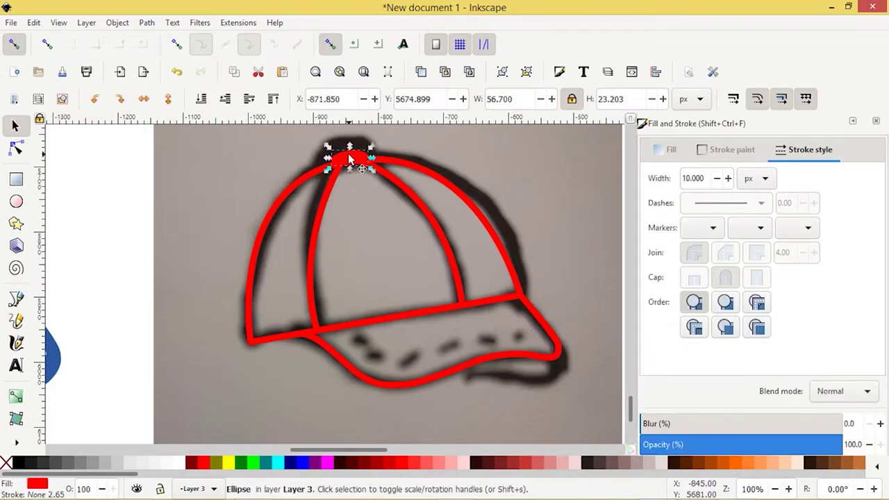
{"action": "left_click", "coordinate": [119, 227]}
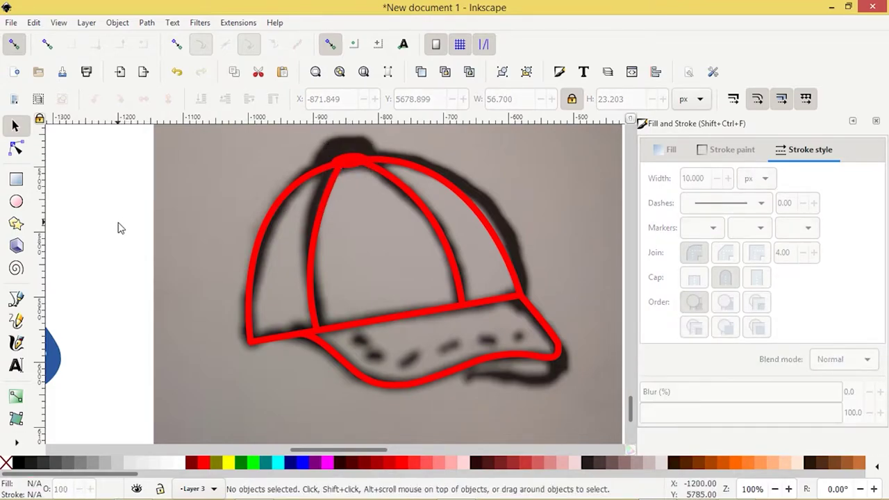
Step: Drag the brim's front tip node slightly right so the visor curve hugs the sketch
{"action": "left_click", "coordinate": [564, 360]}
{"action": "left_click", "coordinate": [16, 148]}
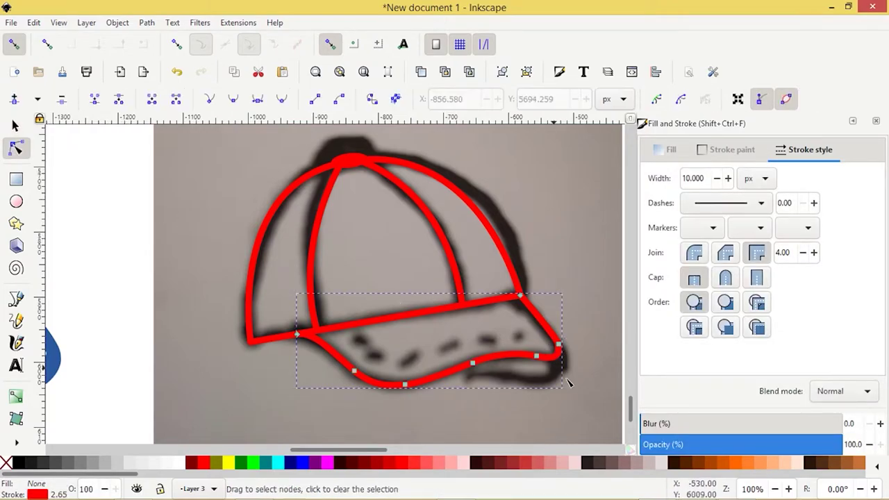
{"action": "left_click", "coordinate": [559, 345]}
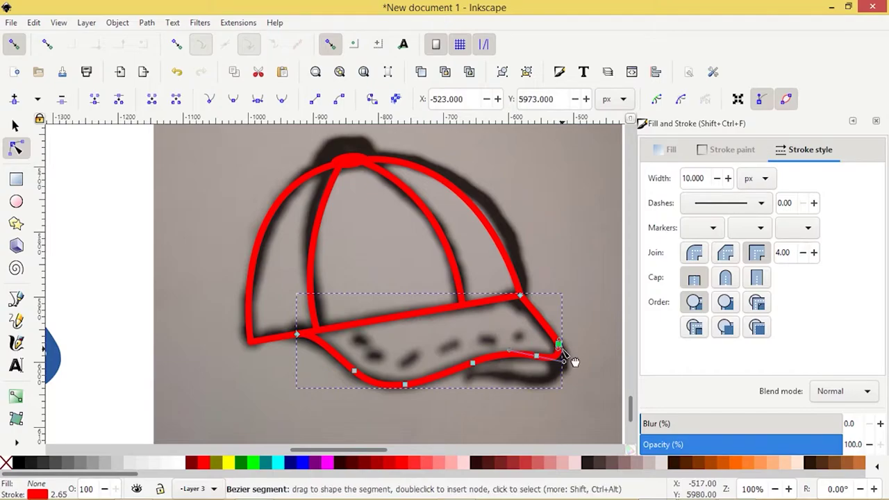
{"action": "scroll", "coordinate": [560, 346], "scroll_direction": "up", "scroll_amount": 2}
{"action": "left_click_drag", "start_coordinate": [556, 341], "coordinate": [570, 305]}
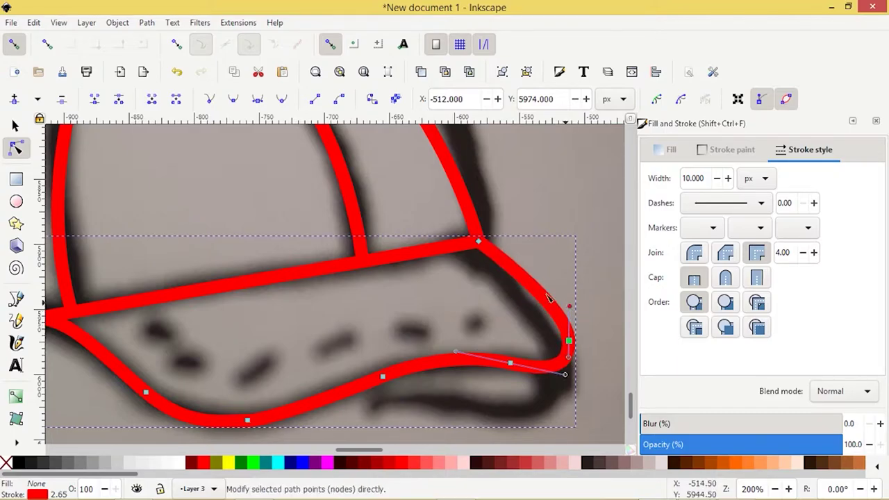
{"action": "left_click", "coordinate": [479, 241]}
{"action": "left_click", "coordinate": [549, 232]}
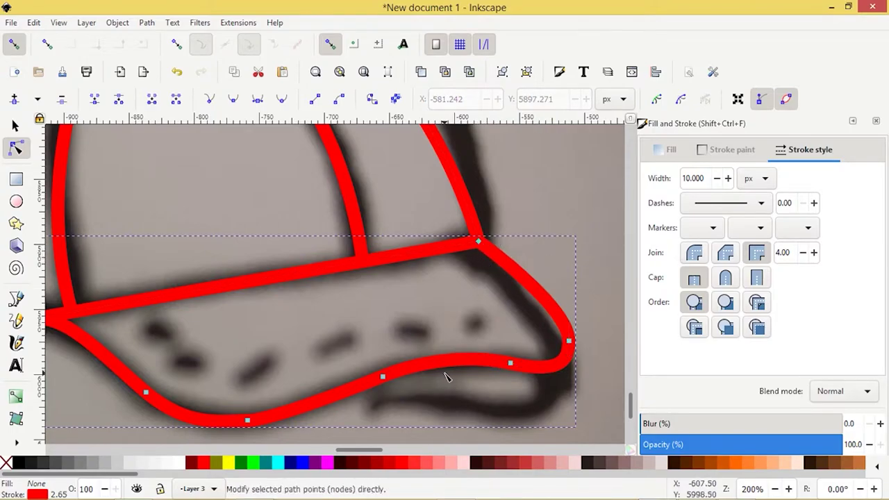
{"action": "scroll", "coordinate": [447, 373], "scroll_direction": "down", "scroll_amount": 1}
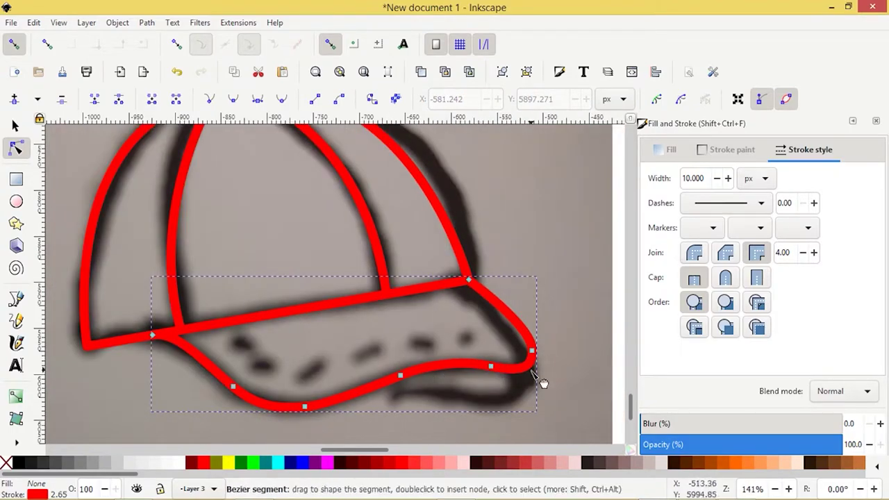
{"action": "key", "text": "s"}
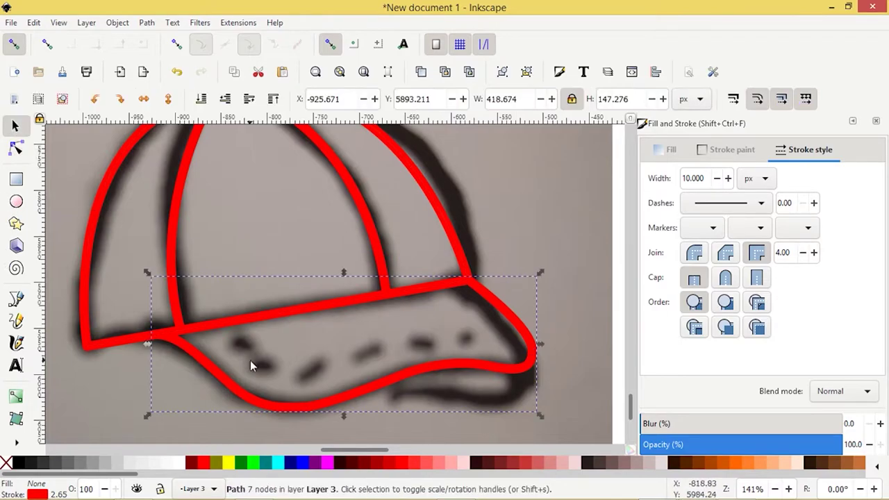
{"action": "scroll", "coordinate": [516, 386], "scroll_direction": "down", "scroll_amount": 1}
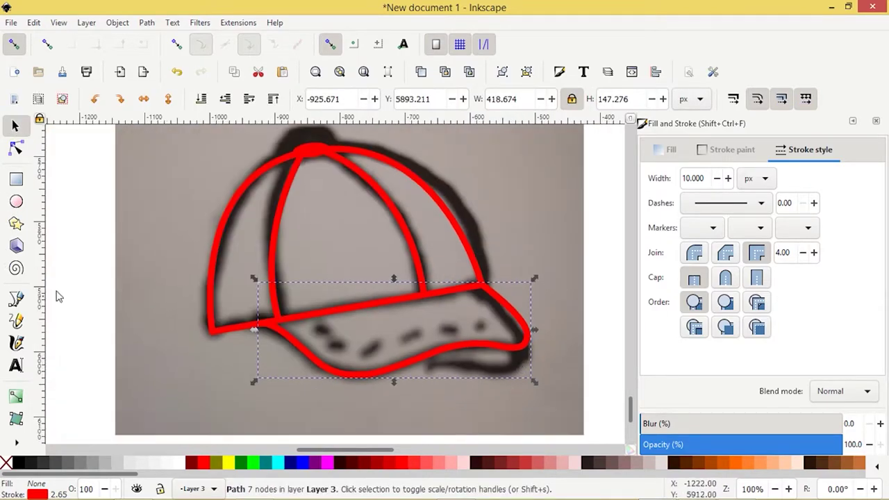
Step: With snapping on, draw a closed three-node curve along the underside of the brim tip
{"action": "left_click", "coordinate": [79, 313]}
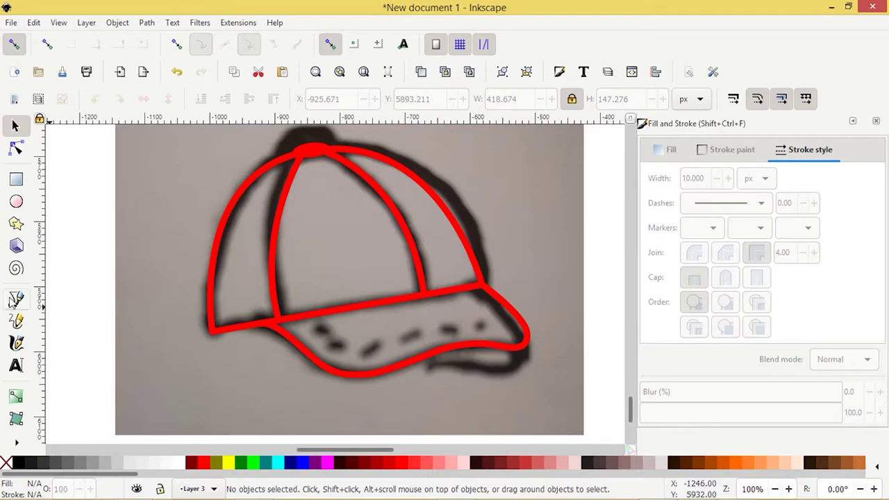
{"action": "key", "text": "b"}
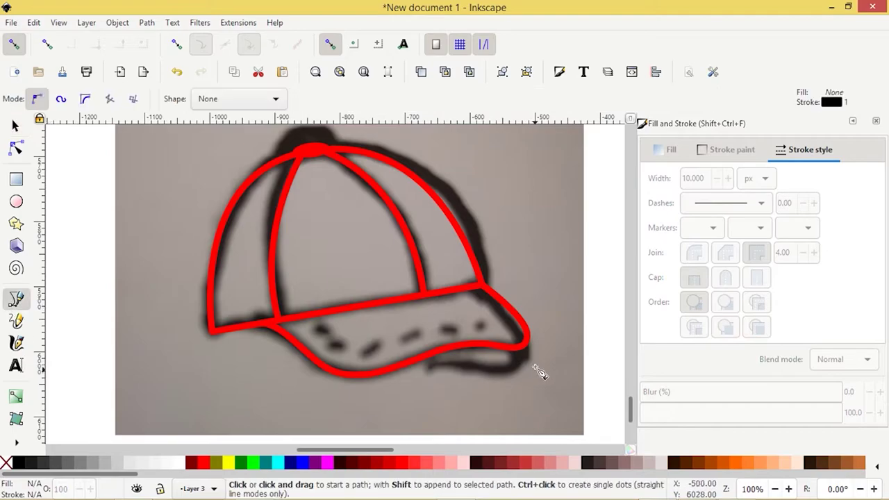
{"action": "left_click", "coordinate": [177, 42]}
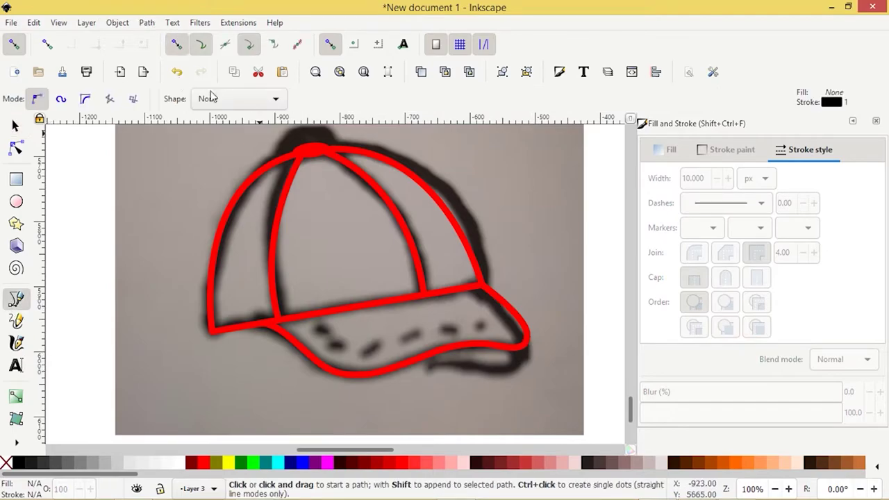
{"action": "left_click", "coordinate": [528, 339]}
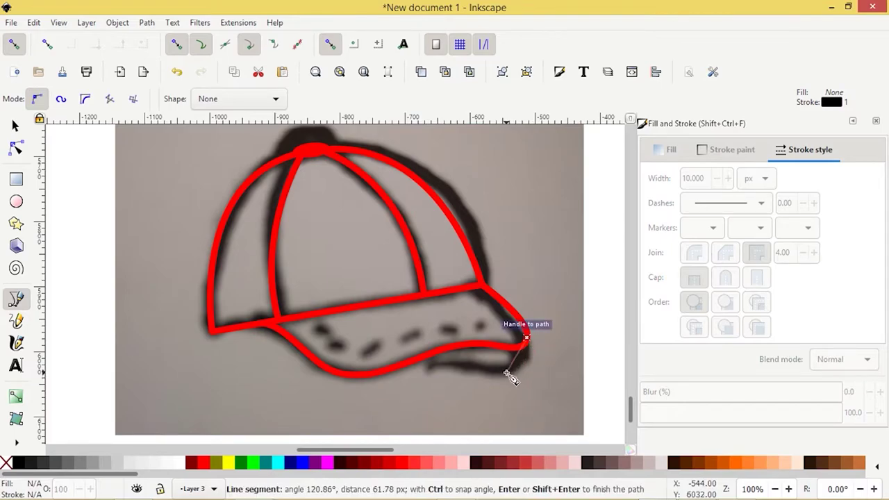
{"action": "left_click_drag", "start_coordinate": [508, 373], "coordinate": [484, 377]}
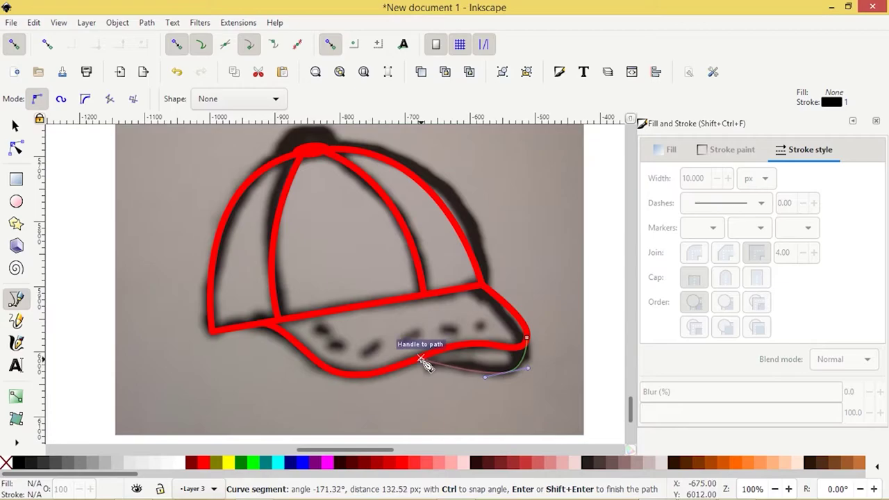
{"action": "left_click_drag", "start_coordinate": [421, 359], "coordinate": [380, 357]}
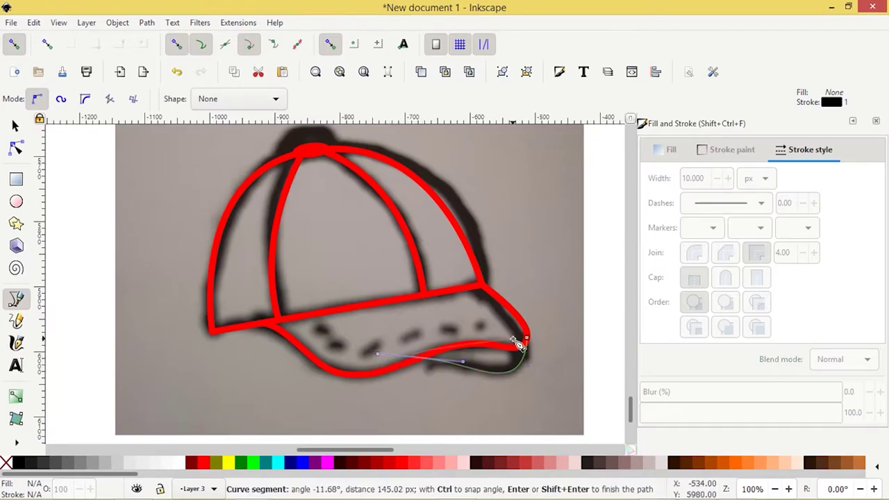
{"action": "left_click", "coordinate": [517, 344]}
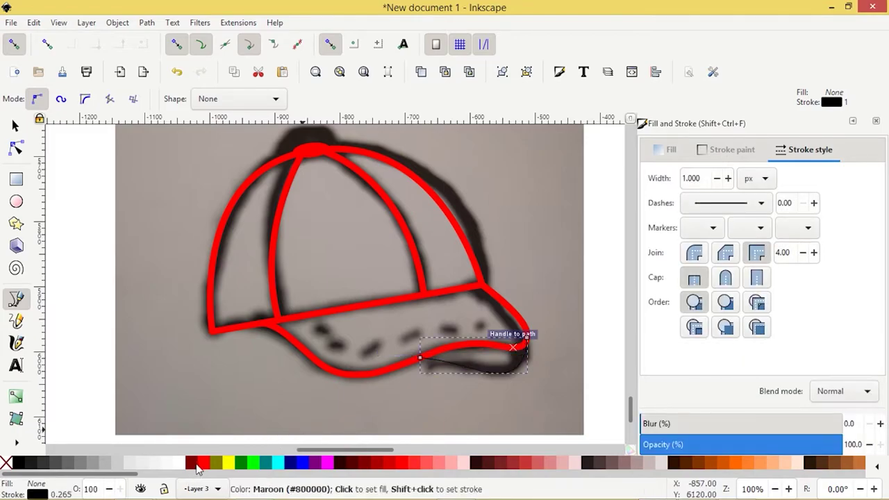
Step: Stroke the underside curve red at 10 px width
{"action": "left_click", "coordinate": [203, 464], "text": "shift"}
{"action": "key", "text": "ctrl+shift+f"}
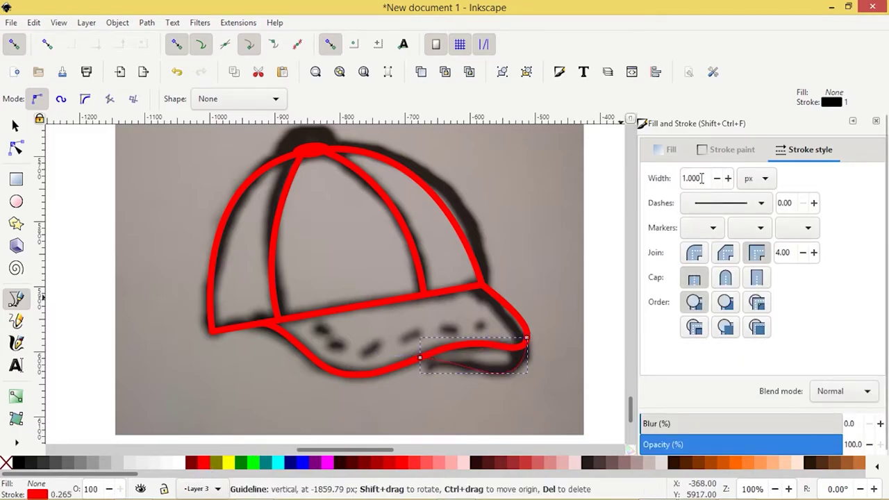
{"action": "type", "text": "10"}
{"action": "key", "text": "Return"}
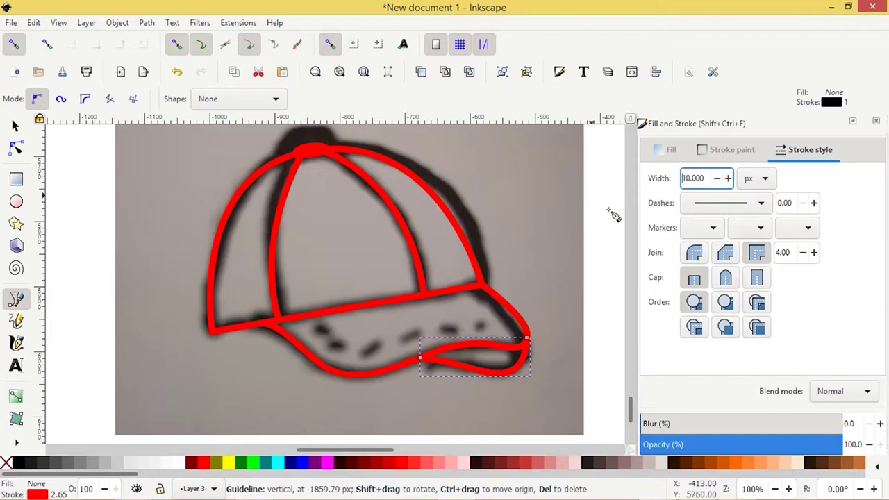
{"action": "left_click", "coordinate": [14, 124]}
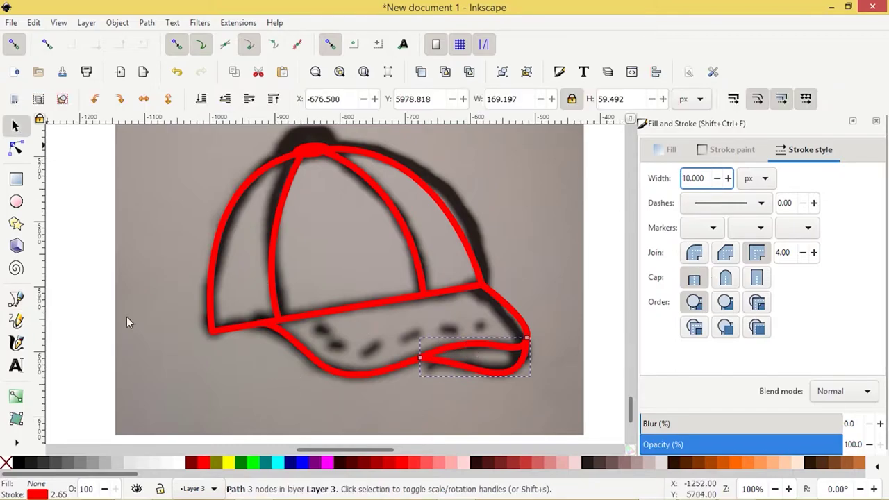
{"action": "left_click", "coordinate": [167, 399]}
{"action": "left_click", "coordinate": [430, 358]}
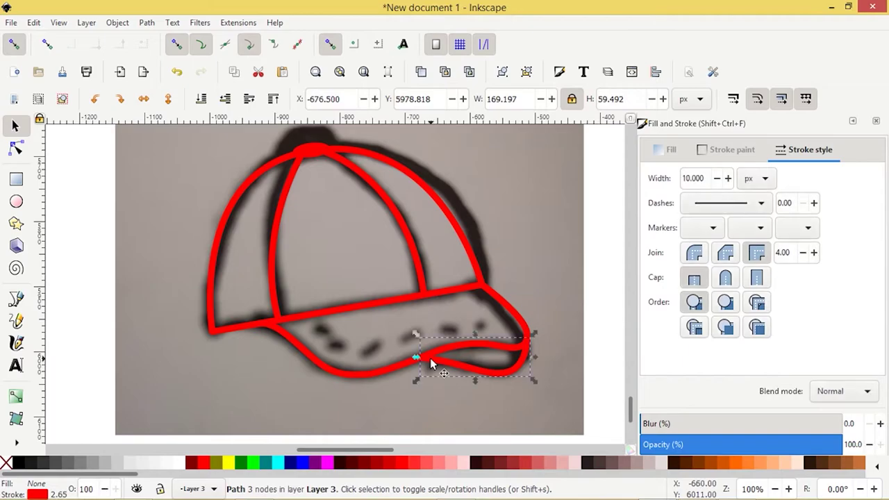
Step: Drag the brim curve's left node down-left and bend the curve to hug the sketch's brim
{"action": "left_click", "coordinate": [16, 148]}
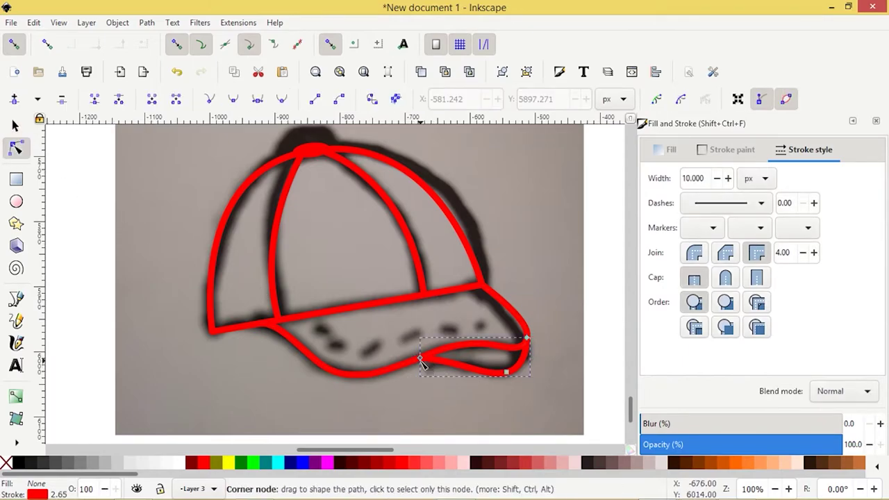
{"action": "left_click_drag", "start_coordinate": [423, 361], "coordinate": [479, 377]}
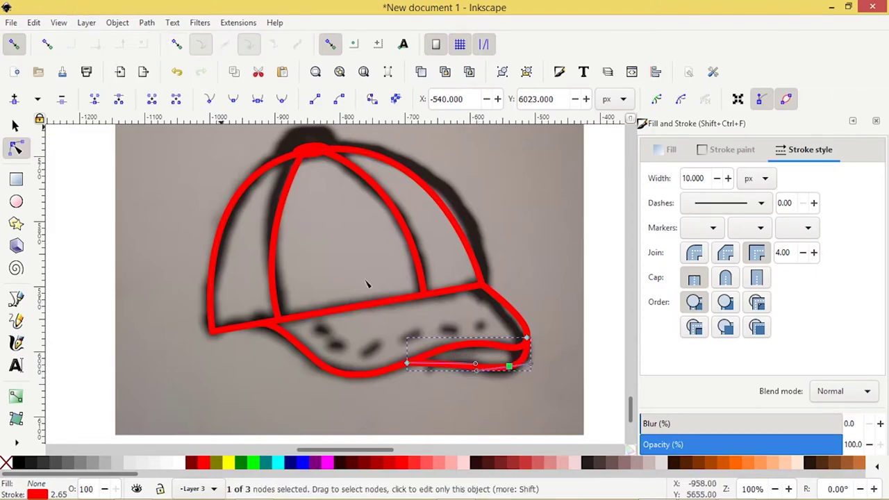
{"action": "mouse_move", "coordinate": [480, 376]}
{"action": "left_mouse_down"}
{"action": "mouse_move", "coordinate": [475, 383]}
{"action": "mouse_move", "coordinate": [492, 387]}
{"action": "mouse_move", "coordinate": [485, 361]}
{"action": "left_mouse_up"}
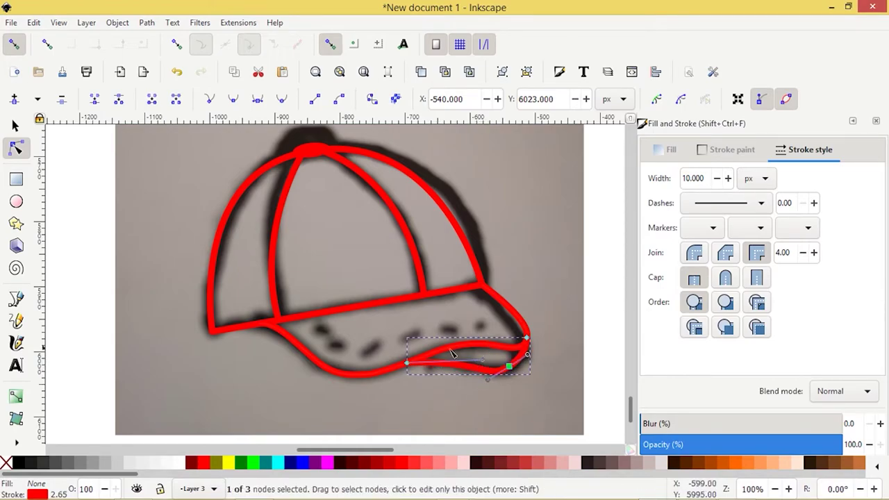
{"action": "left_click", "coordinate": [87, 308]}
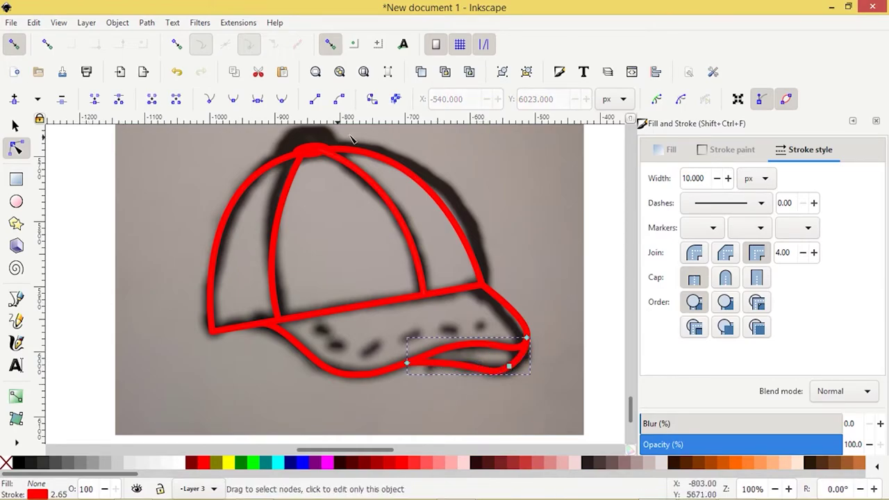
Step: Nudge the lower brim path's lower-right node slightly right to match the sketch
{"action": "left_click", "coordinate": [69, 244]}
{"action": "key", "text": "s"}
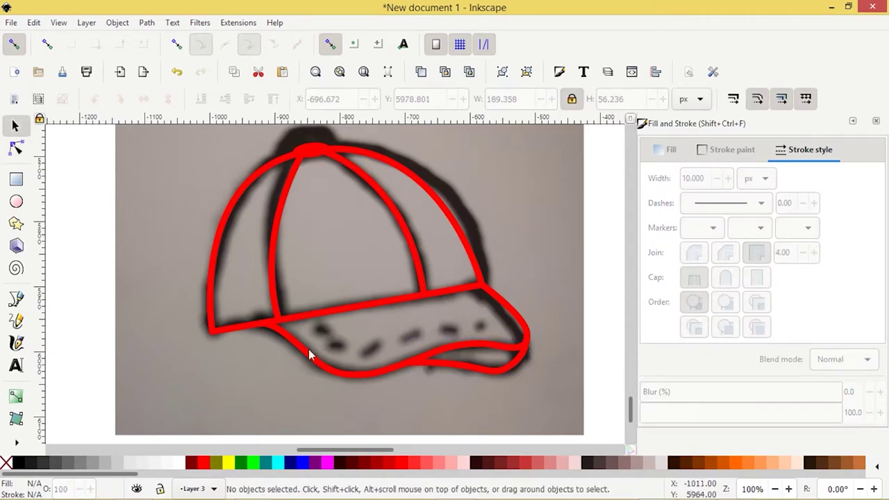
{"action": "left_click", "coordinate": [496, 373]}
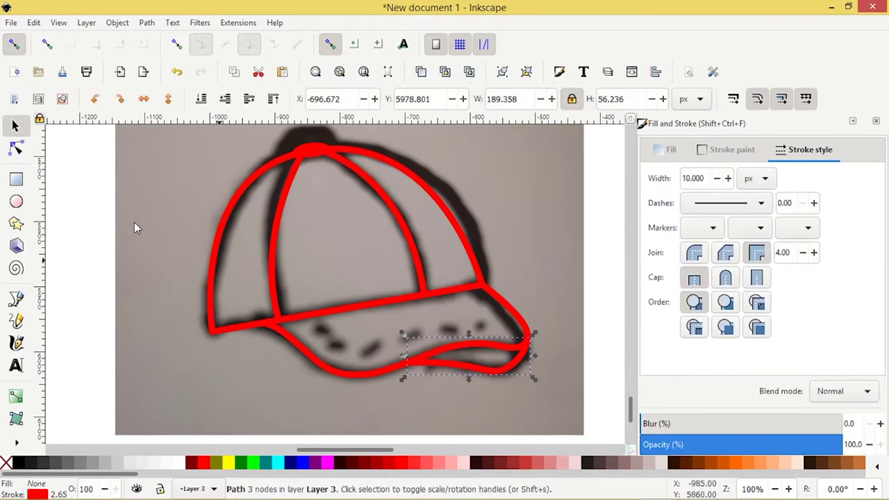
{"action": "left_click", "coordinate": [16, 149]}
{"action": "left_click", "coordinate": [510, 367]}
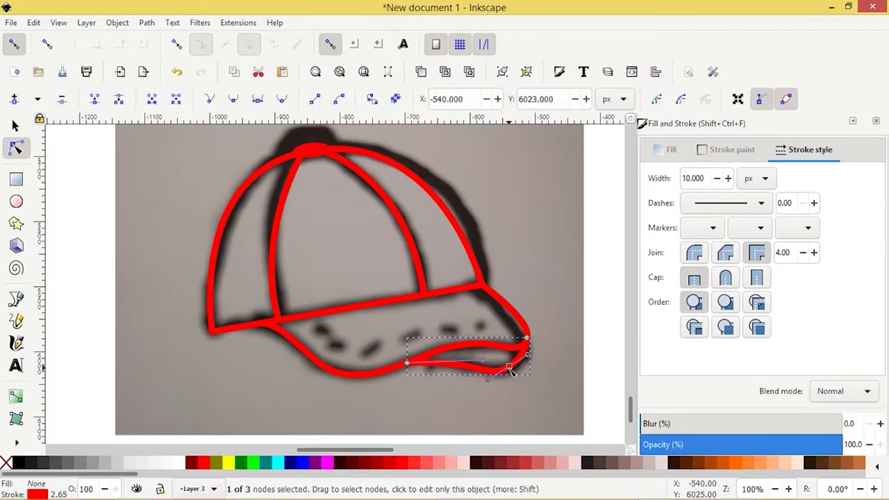
{"action": "left_click_drag", "start_coordinate": [510, 367], "coordinate": [512, 368]}
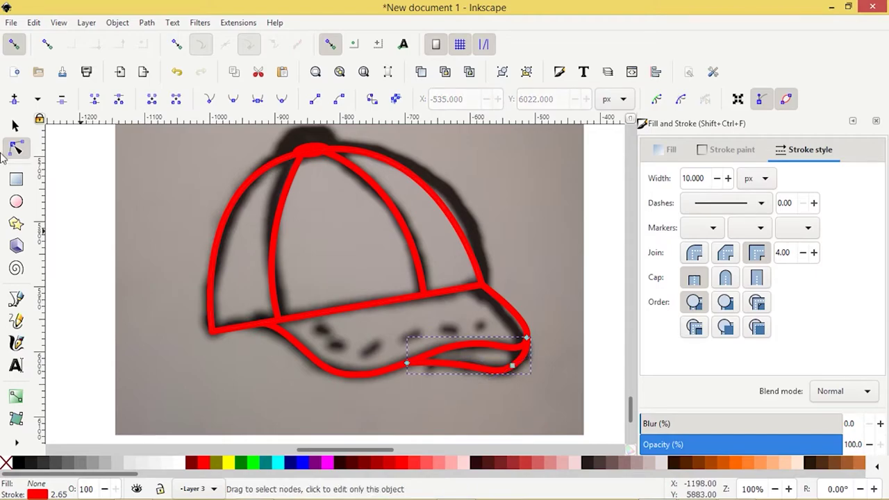
{"action": "left_click", "coordinate": [15, 127]}
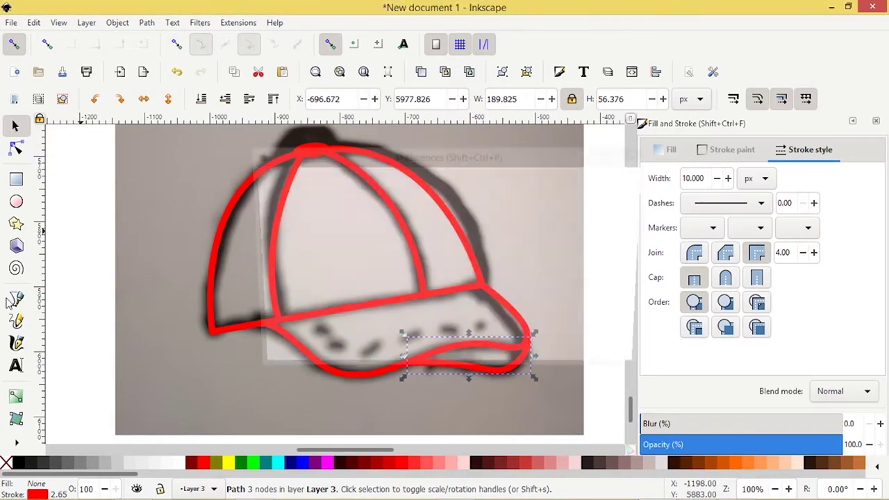
Step: Draw a curved line along the brim's stitching from its left end to the brim tip
{"action": "left_click", "coordinate": [639, 155]}
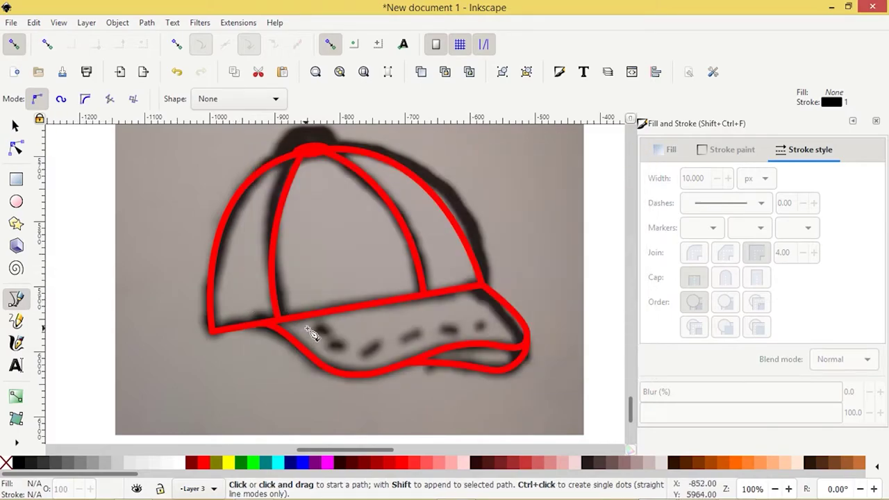
{"action": "left_click", "coordinate": [311, 328]}
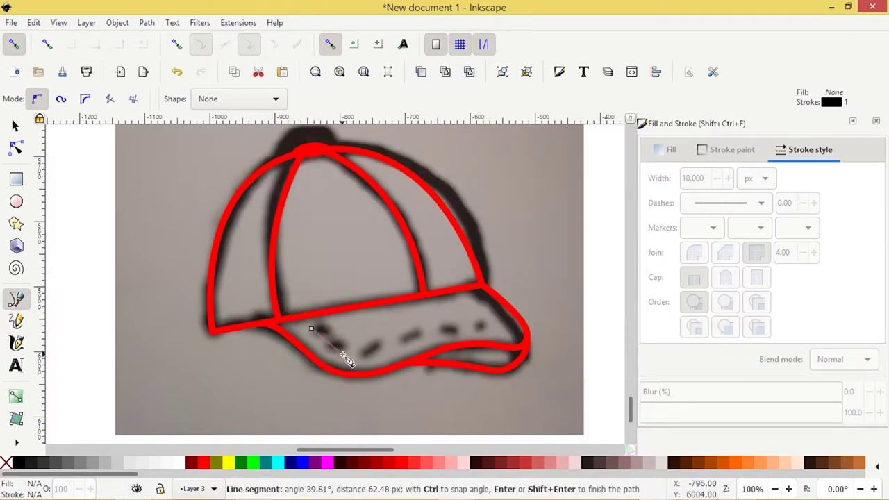
{"action": "left_click_drag", "start_coordinate": [343, 355], "coordinate": [348, 359]}
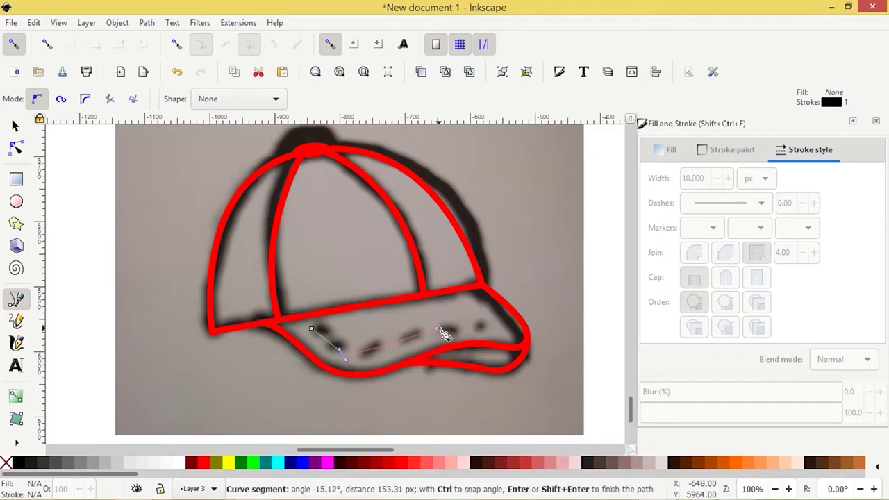
{"action": "left_click_drag", "start_coordinate": [443, 329], "coordinate": [529, 337]}
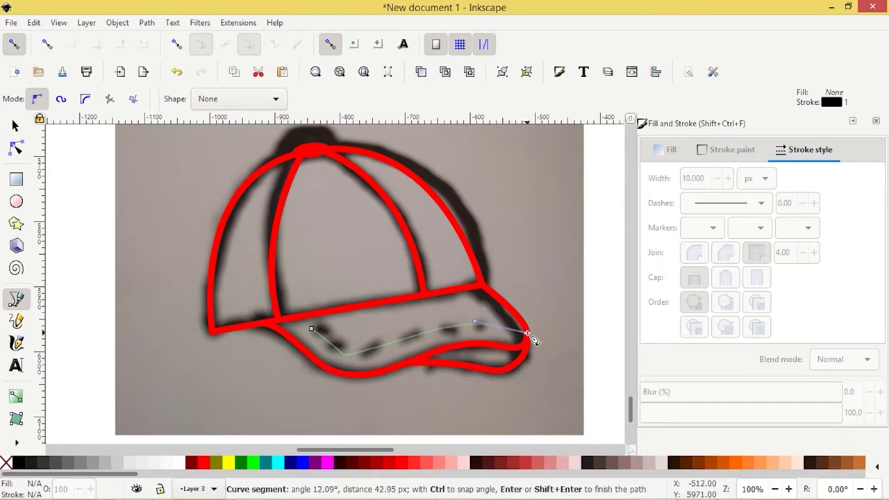
{"action": "key", "text": "Return"}
Step: Give the stitching line a 5 px red stroke
{"action": "left_click", "coordinate": [16, 148]}
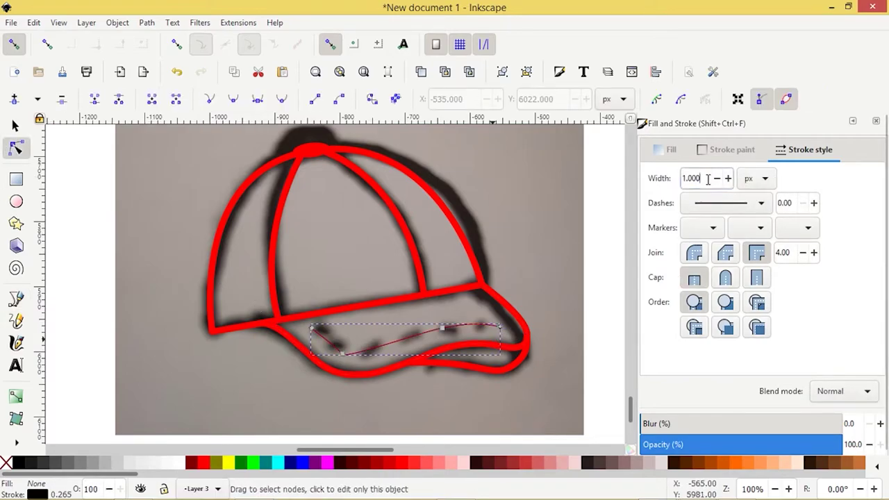
{"action": "left_click_drag", "start_coordinate": [707, 179], "coordinate": [630, 182]}
{"action": "type", "text": "5"}
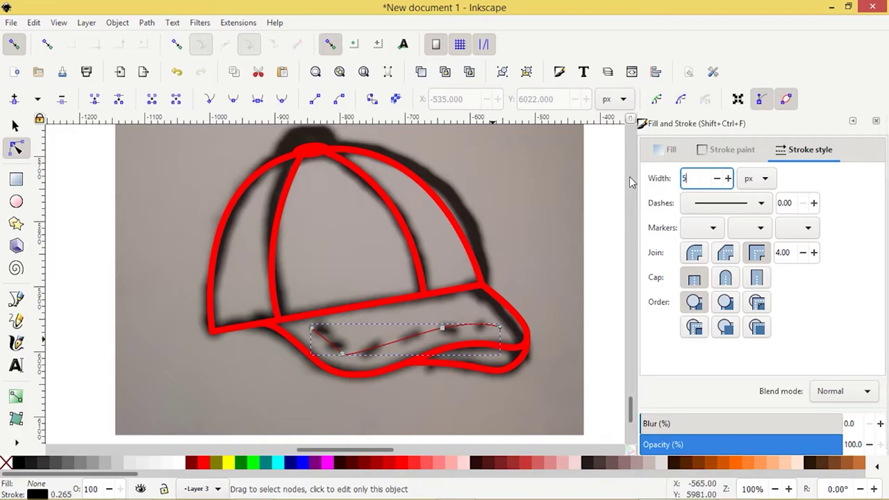
{"action": "key", "text": "Return"}
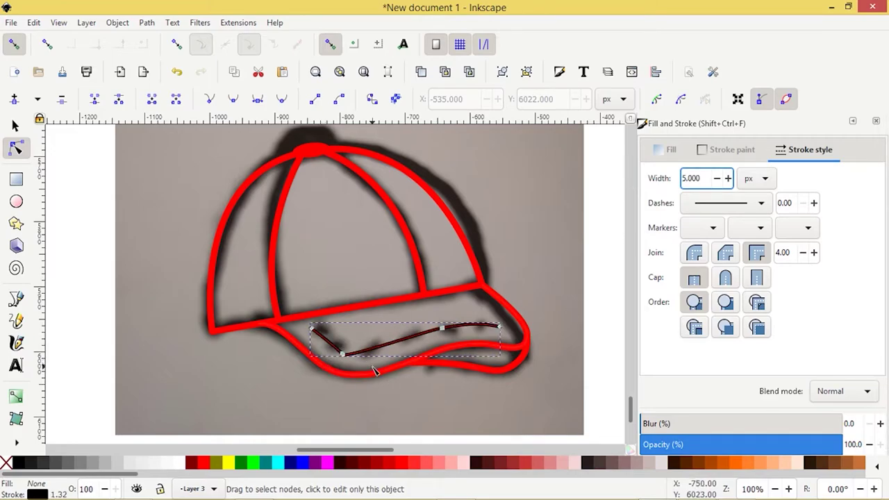
{"action": "left_click", "coordinate": [207, 465], "text": "shift"}
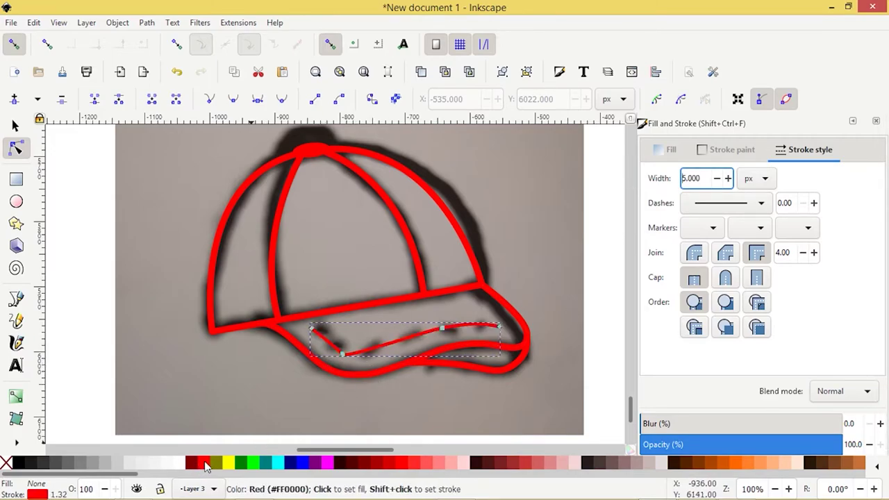
Step: Smooth the stitching line's corner node into a gentle curve following the sketch
{"action": "scroll", "coordinate": [389, 368], "scroll_direction": "up", "scroll_amount": 2}
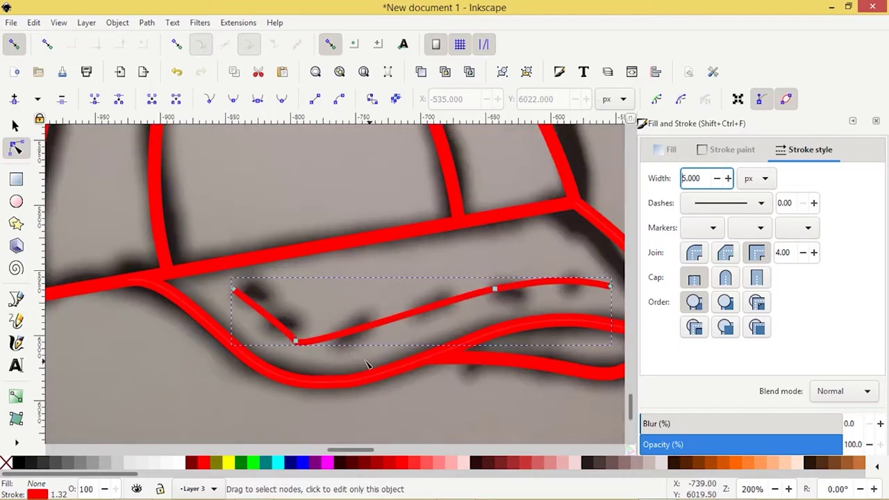
{"action": "left_click", "coordinate": [297, 342]}
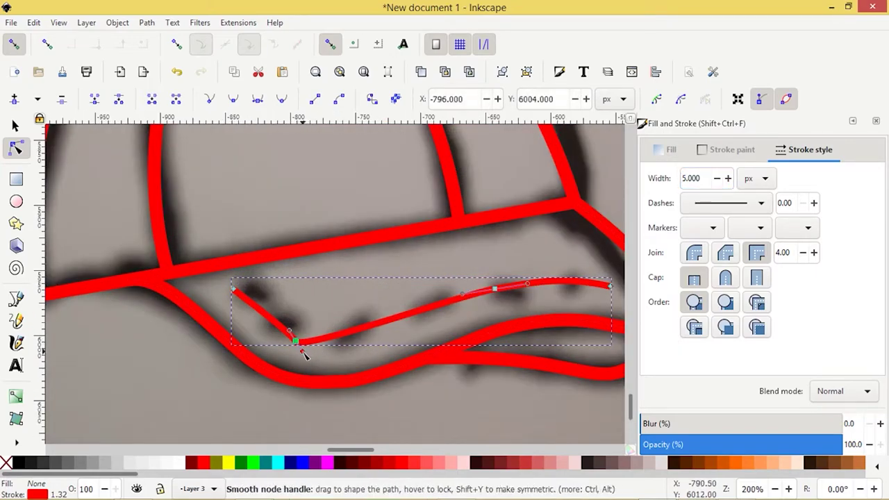
{"action": "left_click_drag", "start_coordinate": [302, 351], "coordinate": [329, 353]}
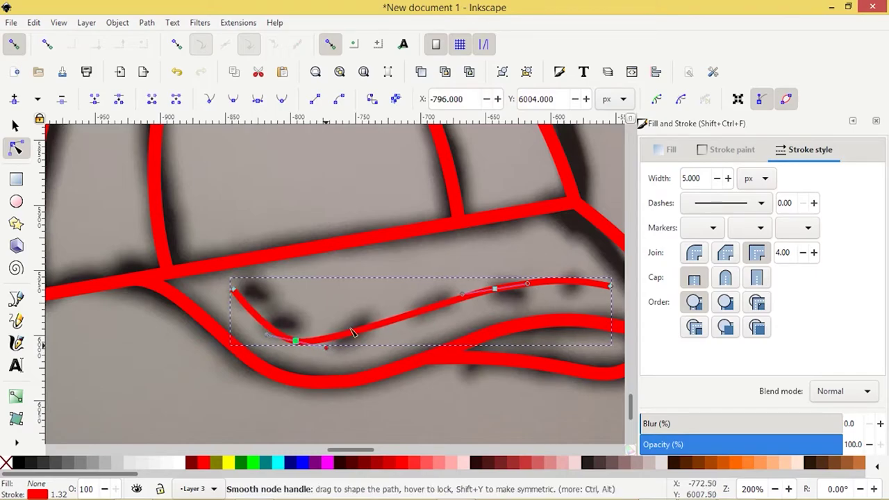
{"action": "left_click_drag", "start_coordinate": [465, 298], "coordinate": [457, 295]}
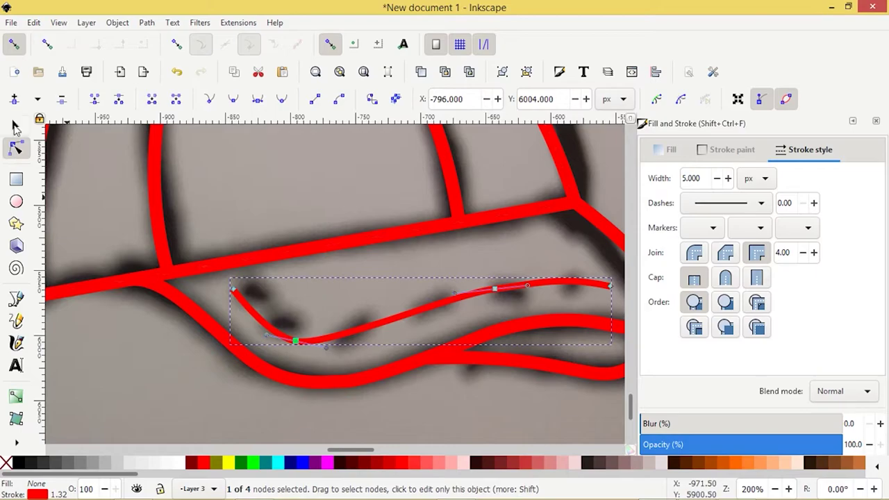
{"action": "left_click", "coordinate": [15, 126]}
Step: Try several dash patterns on the stitching line, ending on a fine dense dash
{"action": "left_click", "coordinate": [761, 204]}
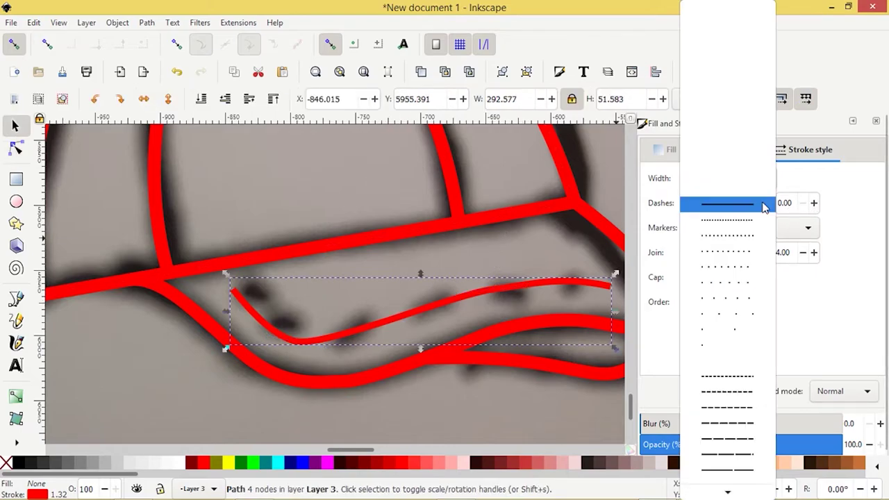
{"action": "left_click", "coordinate": [737, 384]}
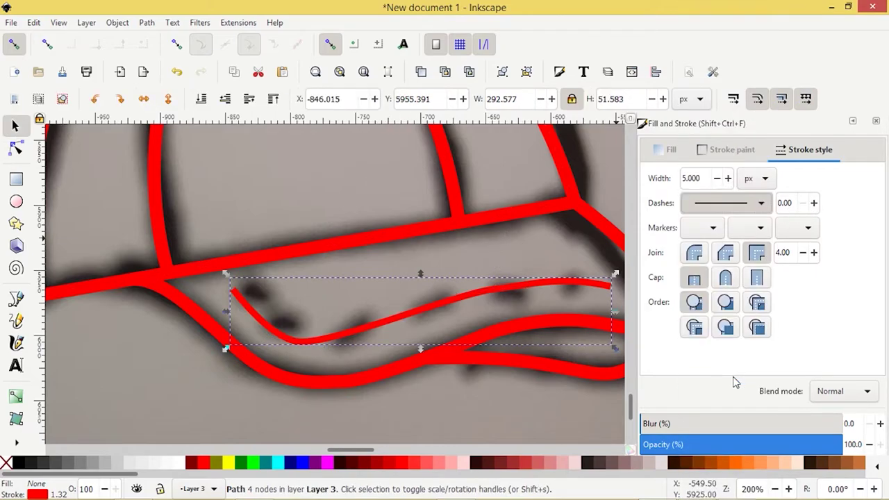
{"action": "left_click", "coordinate": [738, 204]}
{"action": "left_click", "coordinate": [731, 429]}
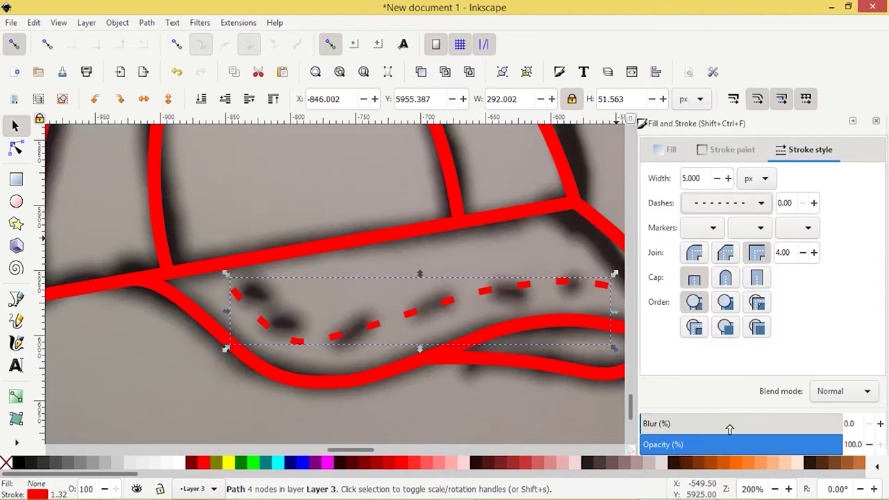
{"action": "left_click", "coordinate": [761, 206]}
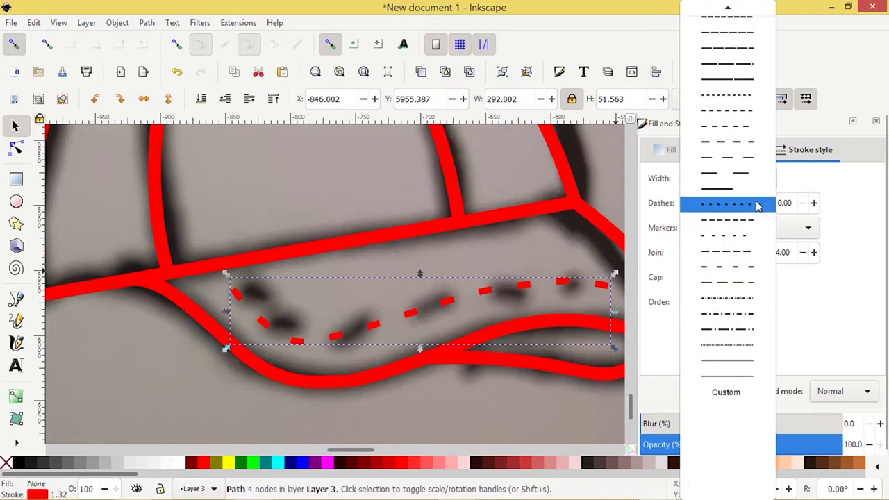
{"action": "left_click", "coordinate": [727, 268]}
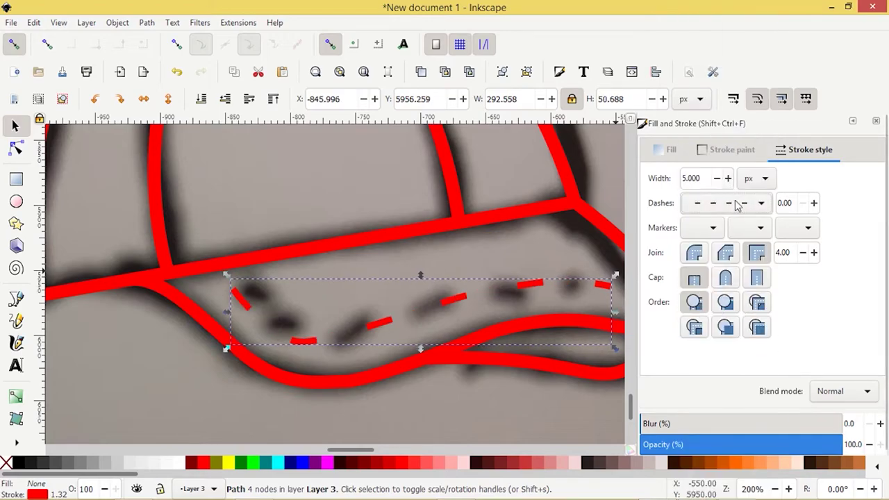
{"action": "left_click", "coordinate": [761, 206]}
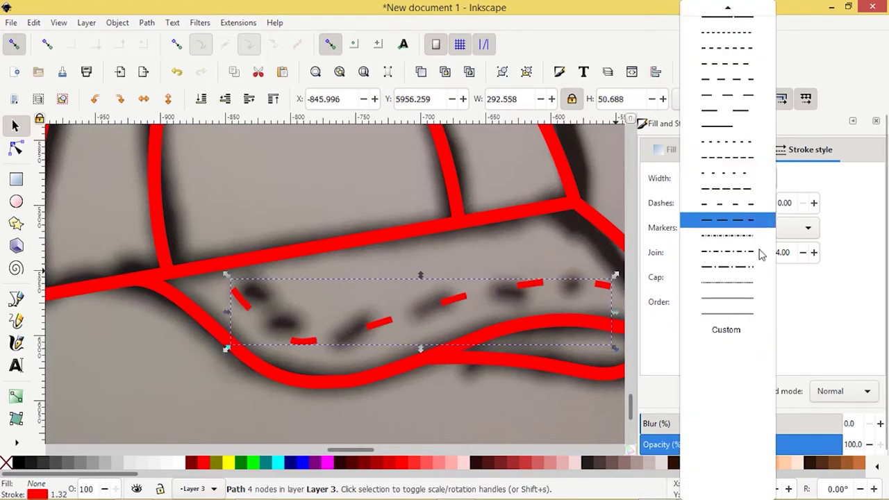
{"action": "left_click", "coordinate": [732, 145]}
{"action": "scroll", "coordinate": [392, 371], "scroll_direction": "down", "scroll_amount": 3}
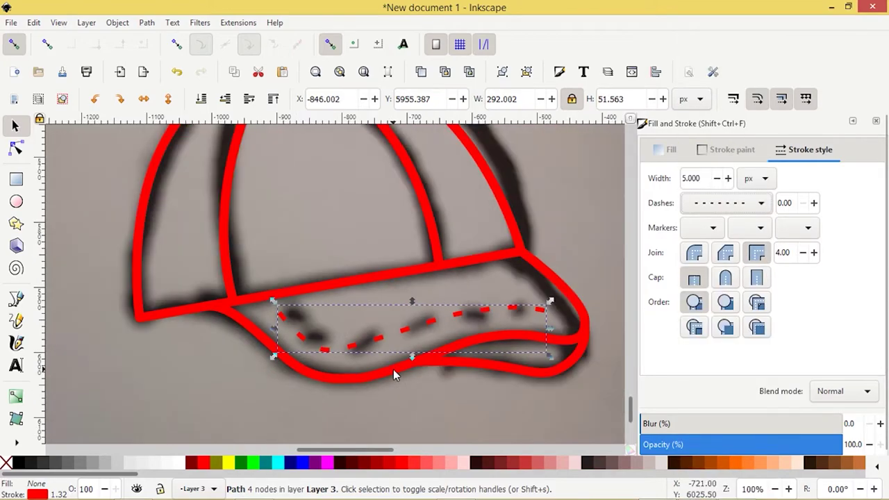
{"action": "scroll", "coordinate": [461, 403], "scroll_direction": "down", "scroll_amount": 2}
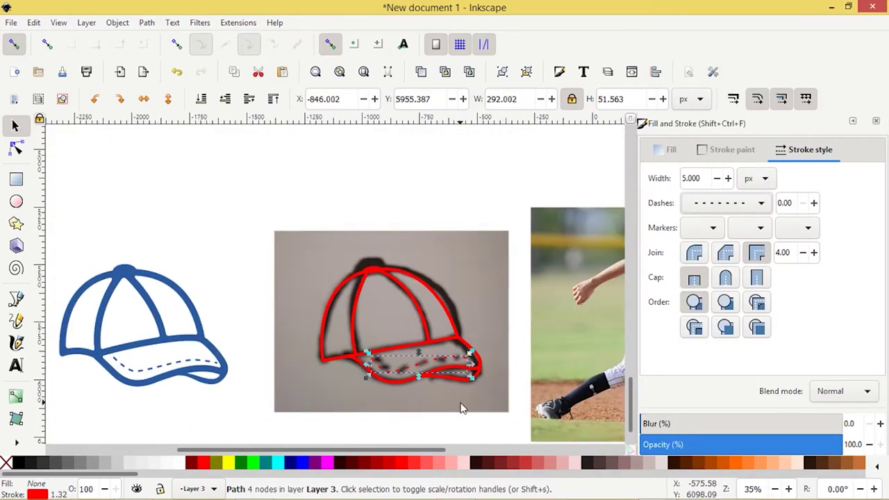
{"action": "scroll", "coordinate": [426, 422], "scroll_direction": "up", "scroll_amount": 2}
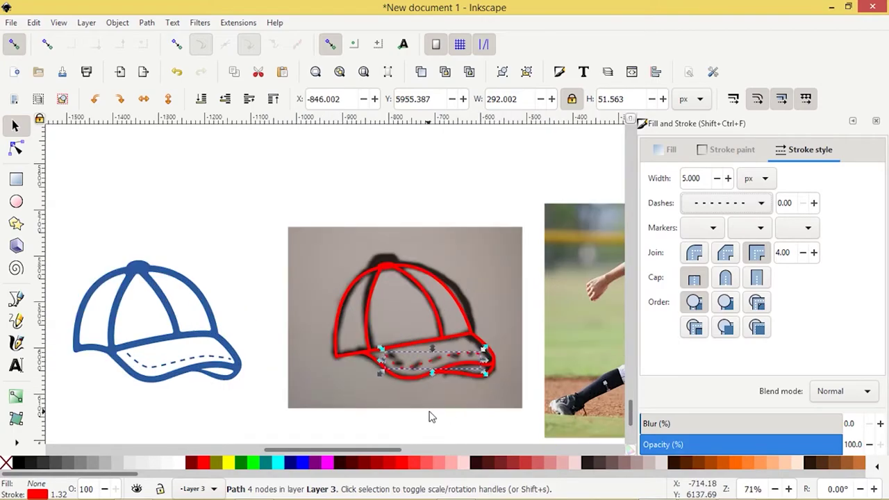
Step: Thicken the stitching stroke slightly to 5.2 px and apply a fine dotted dash pattern
{"action": "left_click", "coordinate": [728, 178]}
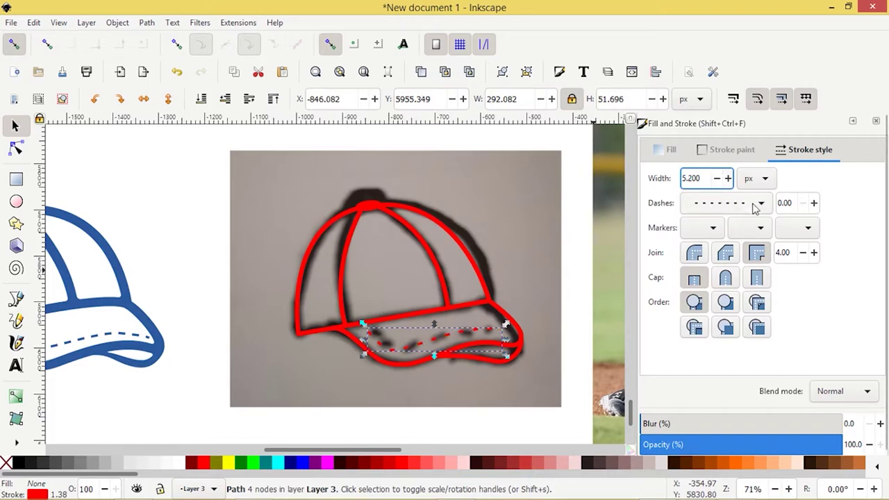
{"action": "left_click", "coordinate": [731, 204]}
{"action": "left_click", "coordinate": [726, 281]}
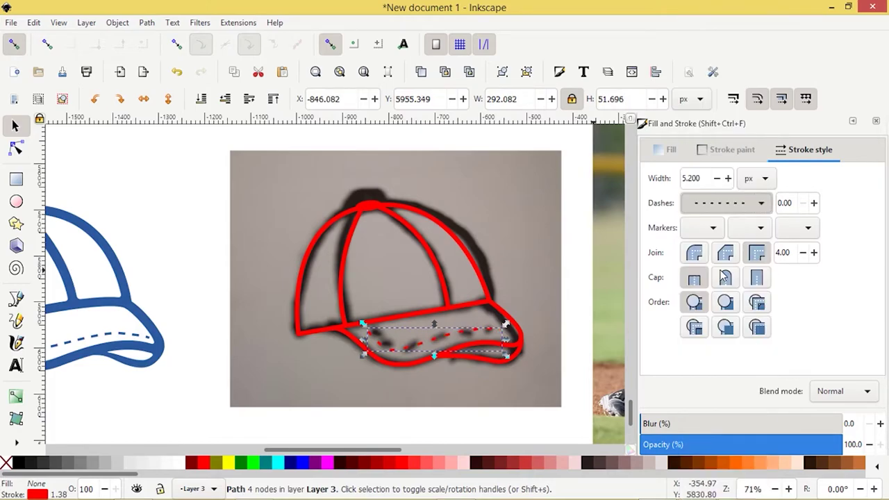
{"action": "left_click", "coordinate": [731, 205]}
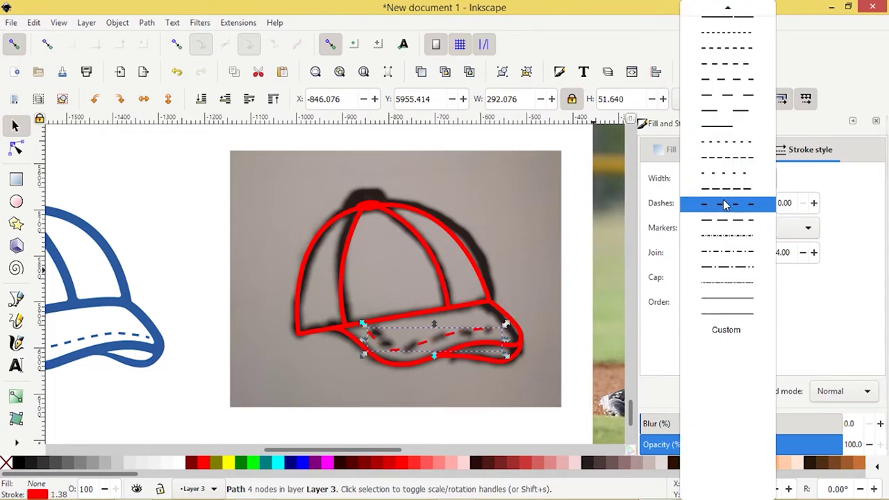
{"action": "left_click", "coordinate": [717, 144]}
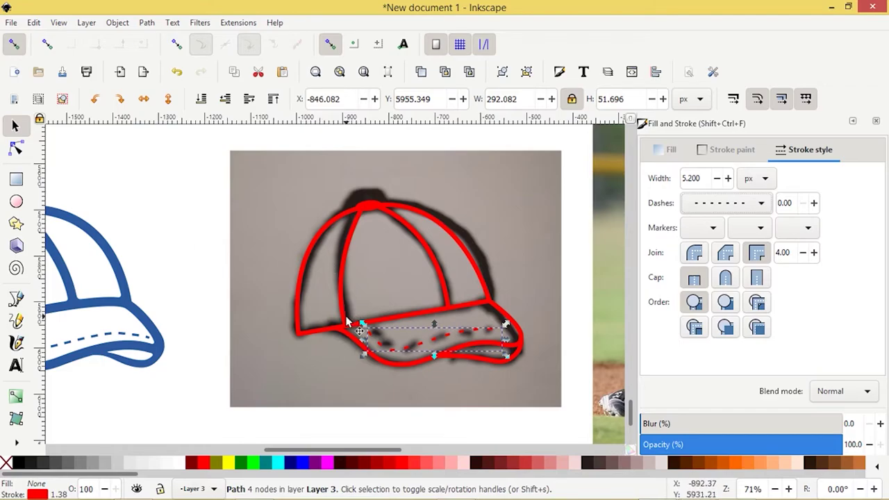
{"action": "left_click_drag", "start_coordinate": [188, 187], "coordinate": [572, 413]}
{"action": "scroll", "coordinate": [564, 415], "scroll_direction": "down", "scroll_amount": 2}
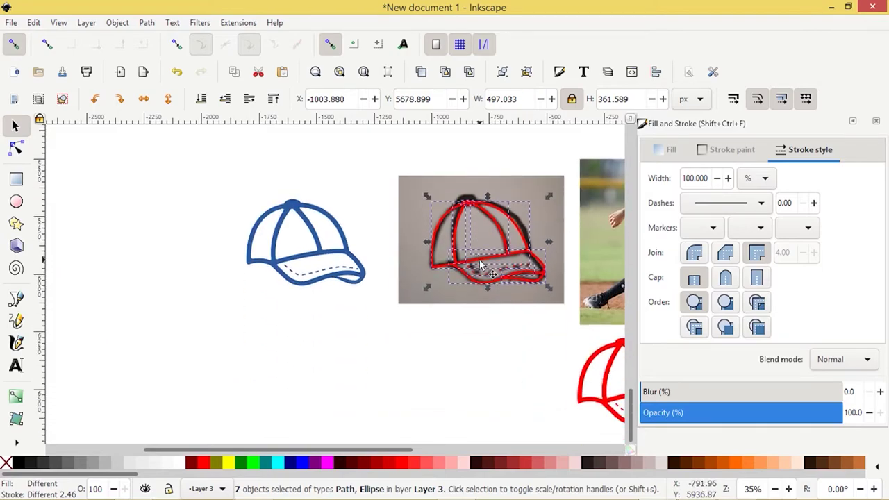
{"action": "left_click_drag", "start_coordinate": [485, 264], "coordinate": [378, 388]}
{"action": "left_click", "coordinate": [256, 364]}
{"action": "scroll", "coordinate": [429, 439], "scroll_direction": "up", "scroll_amount": 2}
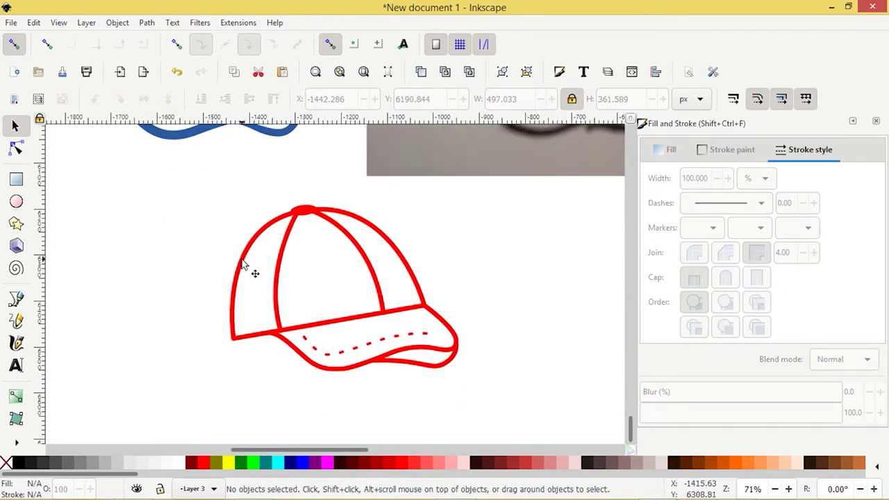
{"action": "left_click", "coordinate": [265, 267]}
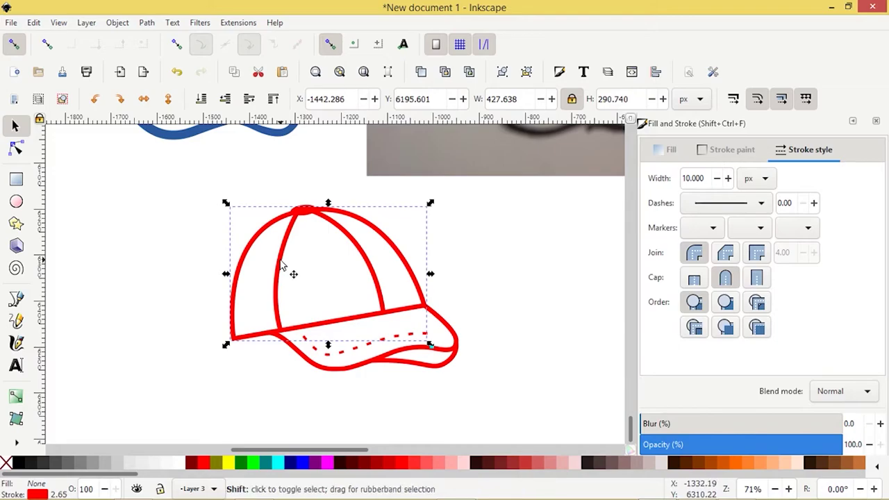
{"action": "left_click", "coordinate": [284, 268], "text": "shift"}
{"action": "left_click_drag", "start_coordinate": [127, 189], "coordinate": [510, 407]}
{"action": "left_click", "coordinate": [148, 22]}
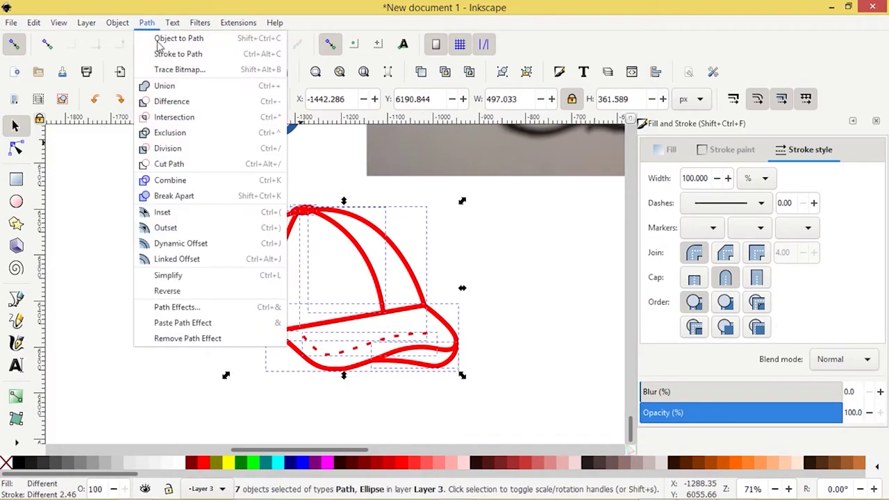
{"action": "left_click", "coordinate": [174, 54]}
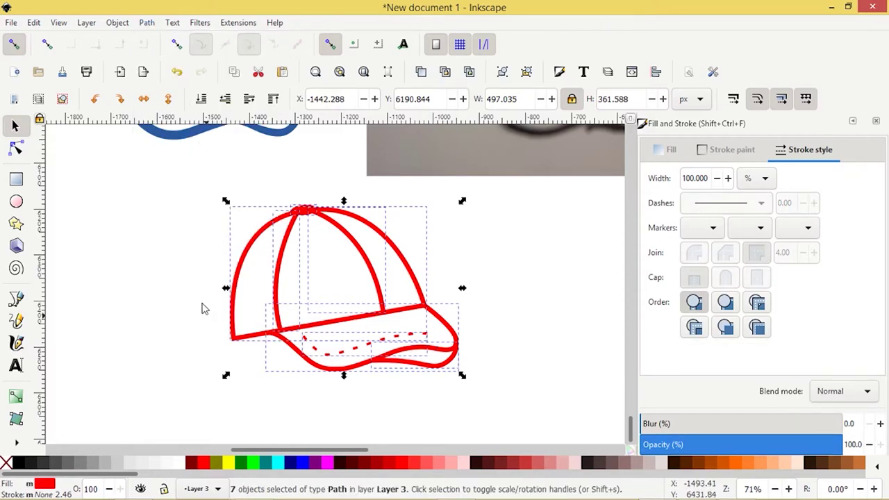
{"action": "left_click", "coordinate": [148, 22]}
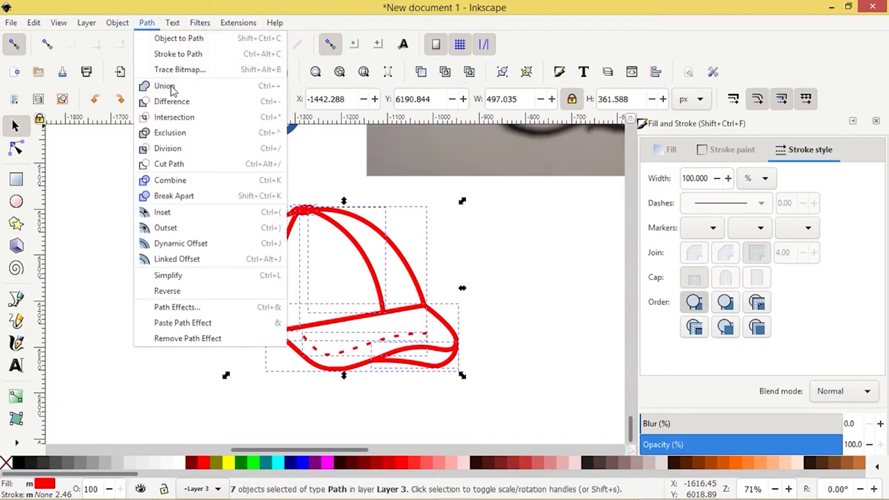
{"action": "left_click", "coordinate": [162, 85]}
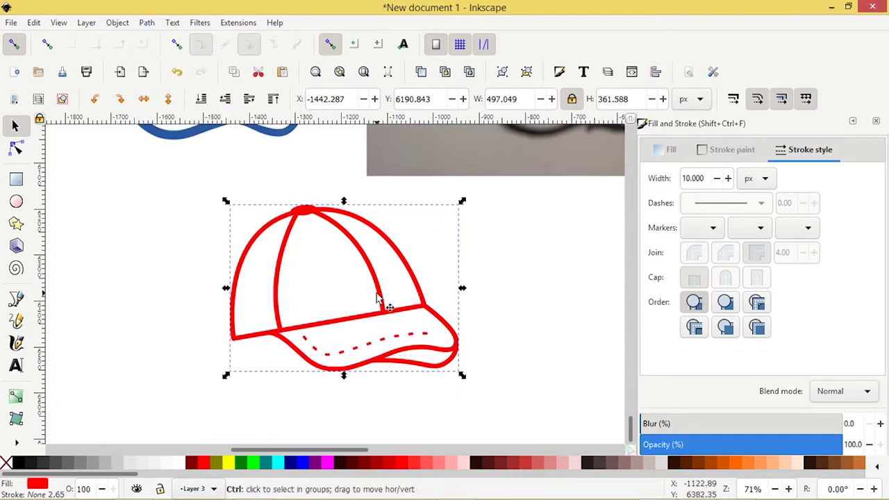
{"action": "key", "text": "ctrl+z"}
{"action": "key", "text": "ctrl+z"}
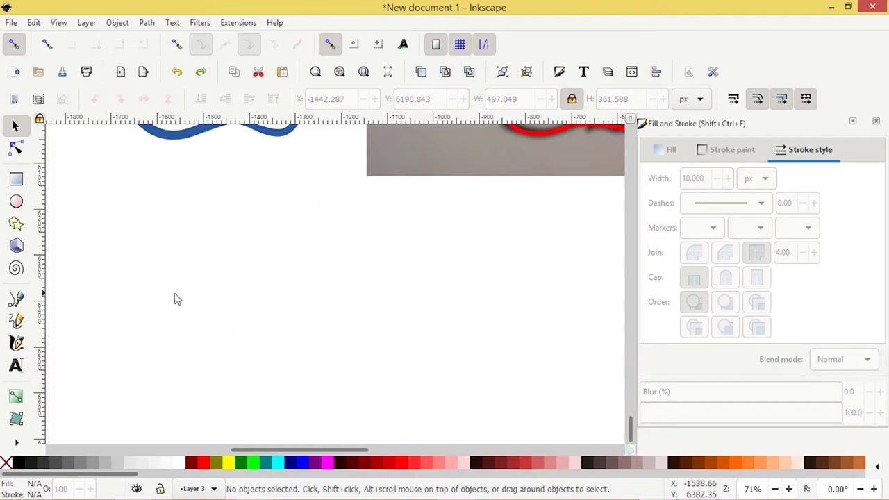
Step: Select the cap's red outline, centre seam, brim and left outline strokes together
{"action": "scroll", "coordinate": [349, 294], "scroll_direction": "down", "scroll_amount": 1}
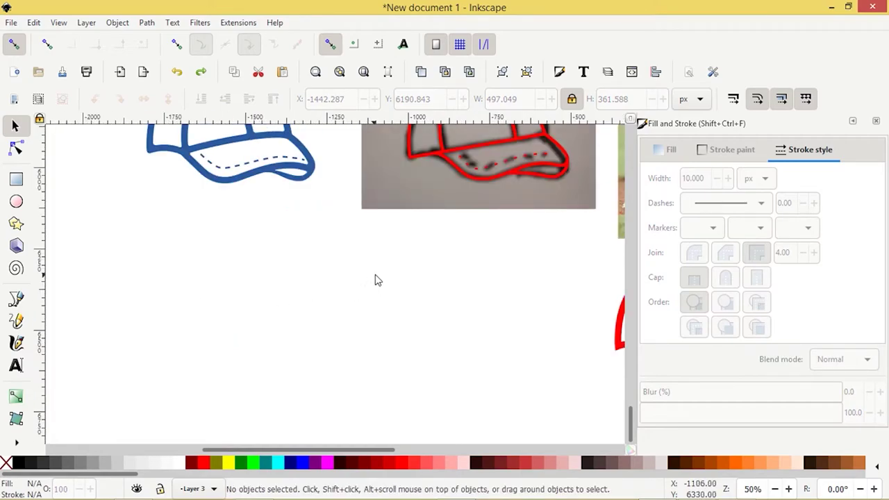
{"action": "scroll", "coordinate": [377, 280], "scroll_direction": "up", "scroll_amount": 7}
{"action": "scroll", "coordinate": [614, 268], "scroll_direction": "up", "scroll_amount": 1}
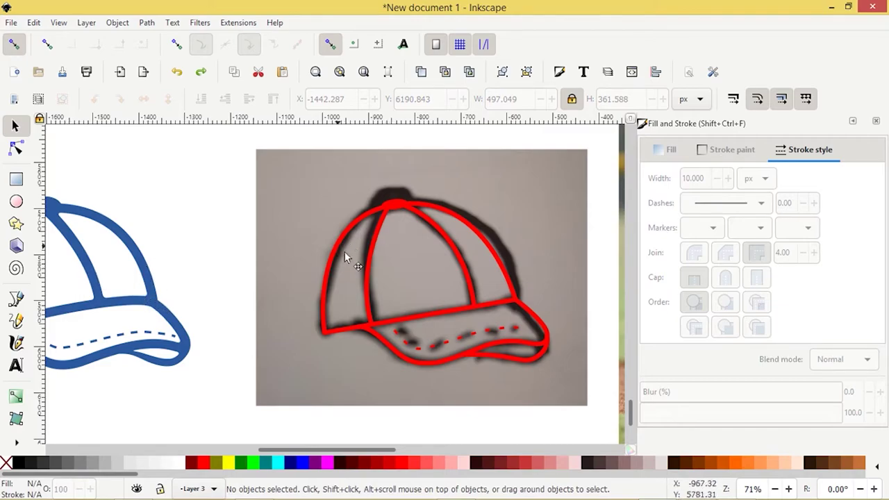
{"action": "left_click", "coordinate": [375, 260]}
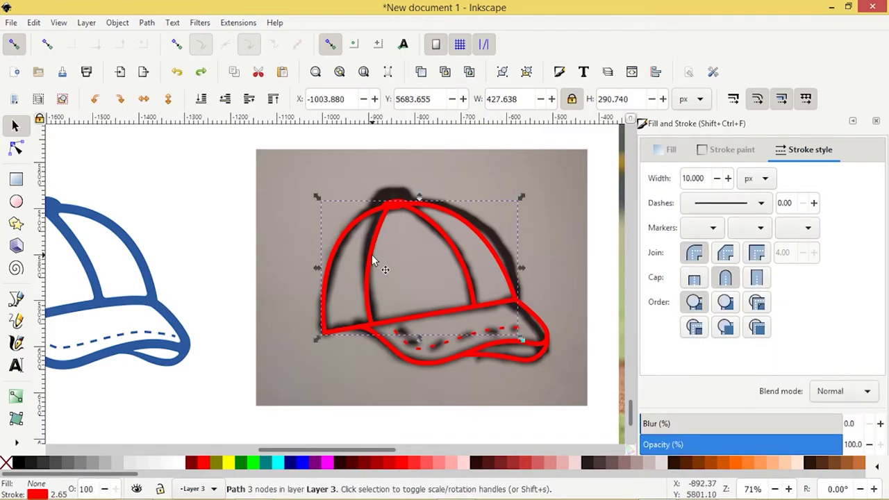
{"action": "left_click", "coordinate": [373, 255], "text": "shift"}
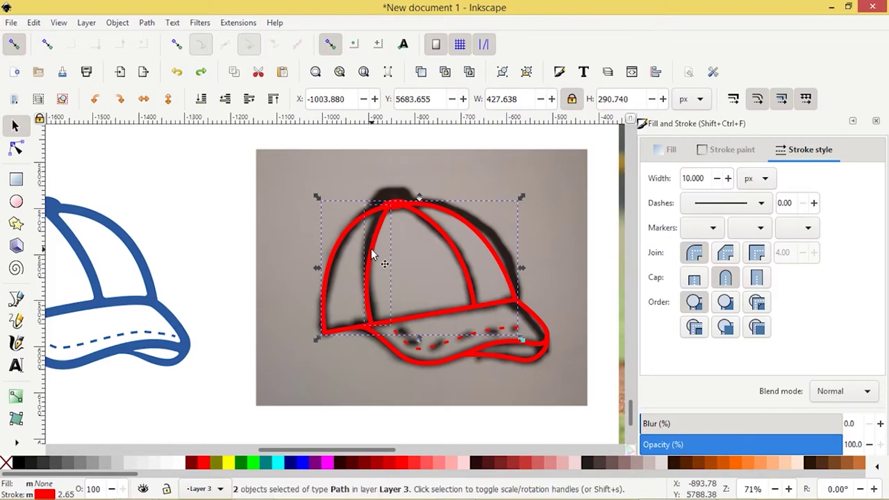
{"action": "left_click", "coordinate": [453, 248], "text": "shift"}
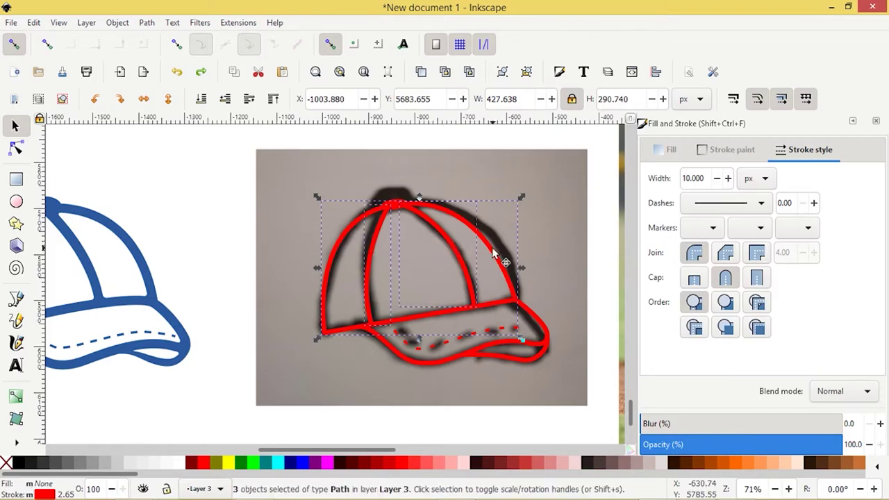
{"action": "left_click", "coordinate": [496, 254], "text": "shift"}
{"action": "left_click", "coordinate": [545, 332], "text": "shift"}
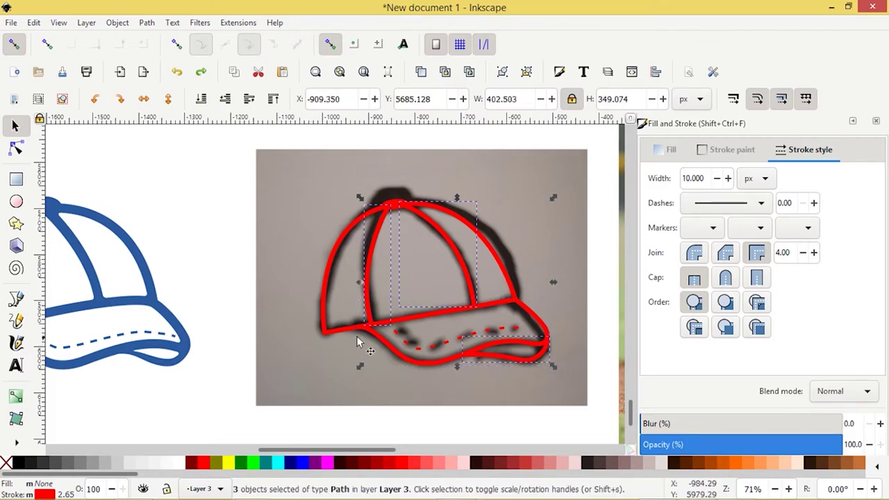
{"action": "left_click", "coordinate": [322, 323], "text": "shift"}
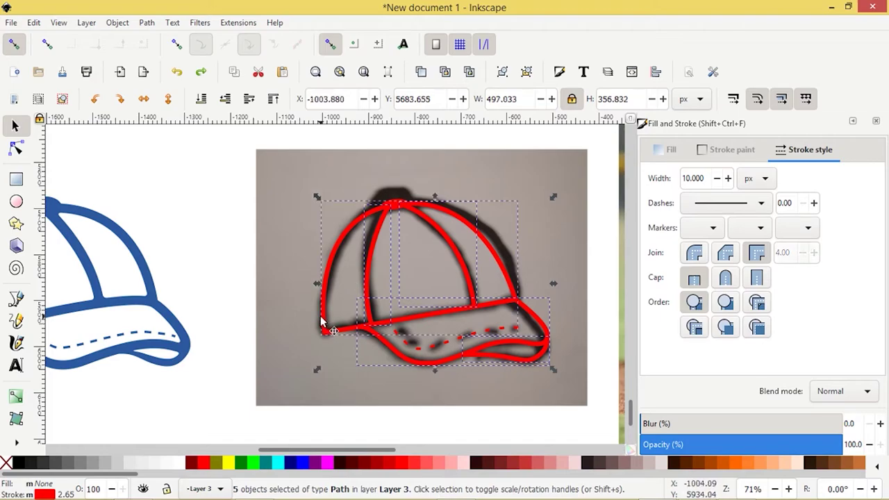
Step: Set the selected cap strokes' width to 15 px, then 20 px
{"action": "double_click", "coordinate": [705, 178]}
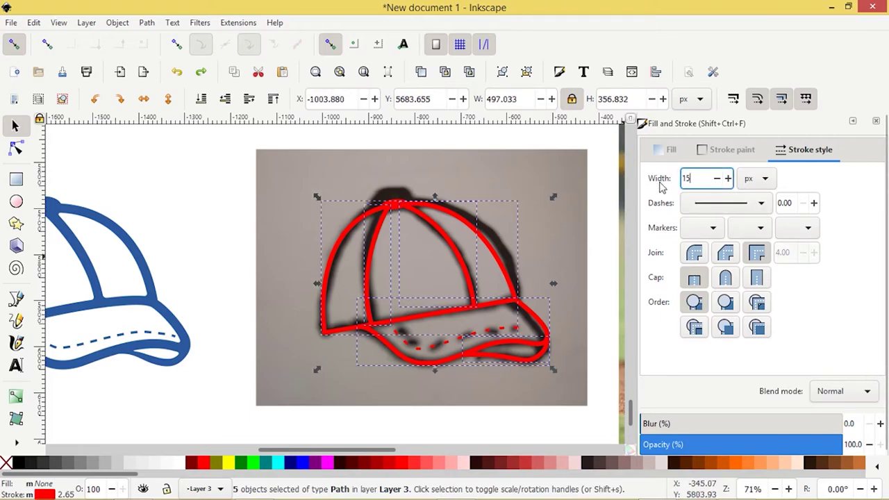
{"action": "key", "text": "Return"}
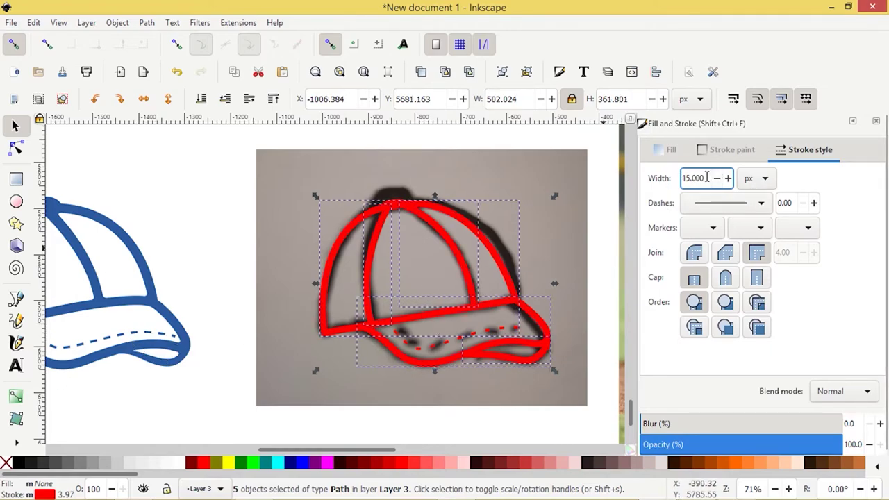
{"action": "type", "text": "20"}
{"action": "key", "text": "Return"}
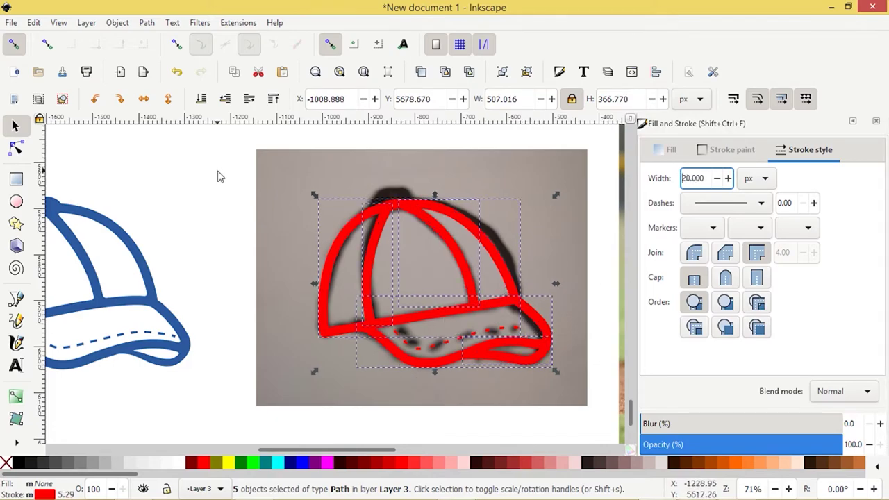
{"action": "key", "text": "Escape"}
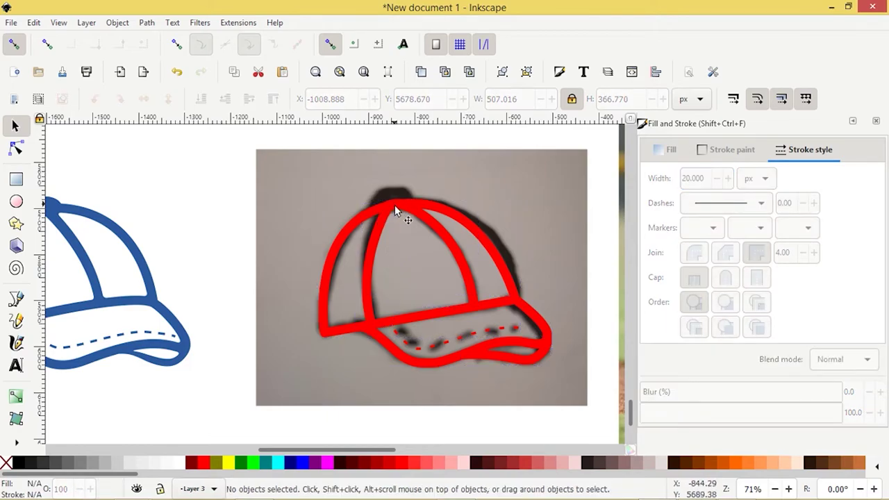
Step: Shift the small ellipse at the cap's top slightly into place
{"action": "left_click", "coordinate": [394, 207]}
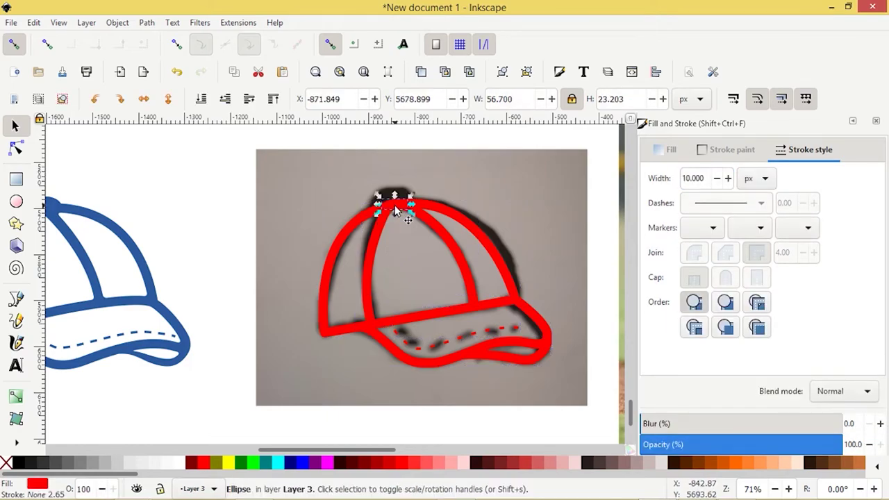
{"action": "left_click_drag", "start_coordinate": [394, 205], "coordinate": [395, 208]}
{"action": "key", "text": "Escape"}
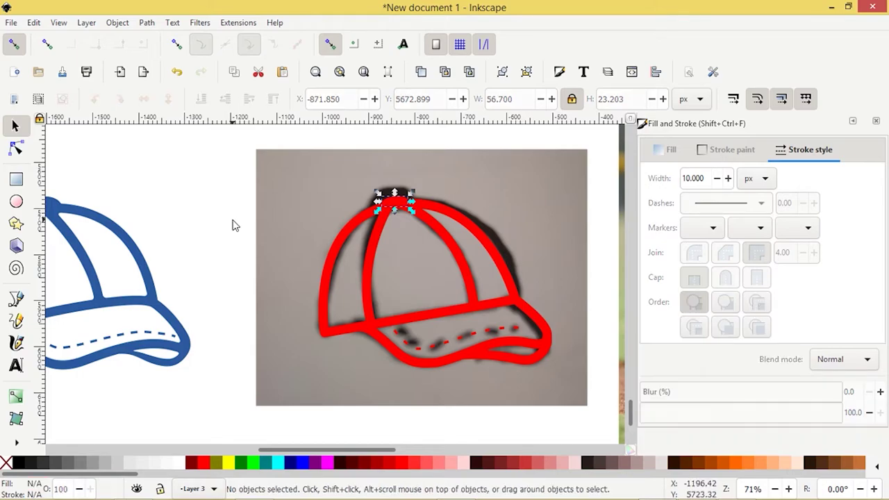
Step: Convert all red cap strokes to paths and union them into one shape
{"action": "mouse_move", "coordinate": [206, 171]}
{"action": "left_mouse_down"}
{"action": "mouse_move", "coordinate": [229, 192]}
{"action": "mouse_move", "coordinate": [575, 382]}
{"action": "left_mouse_up"}
{"action": "left_click", "coordinate": [147, 23]}
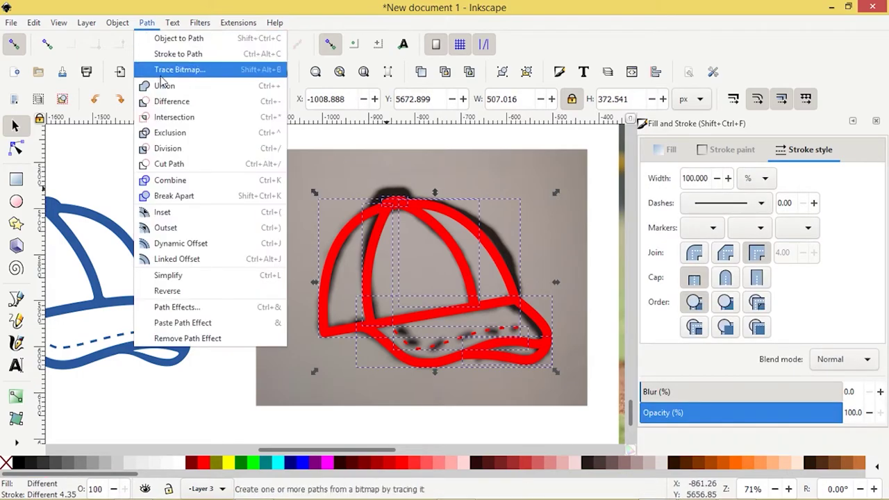
{"action": "left_click", "coordinate": [165, 54]}
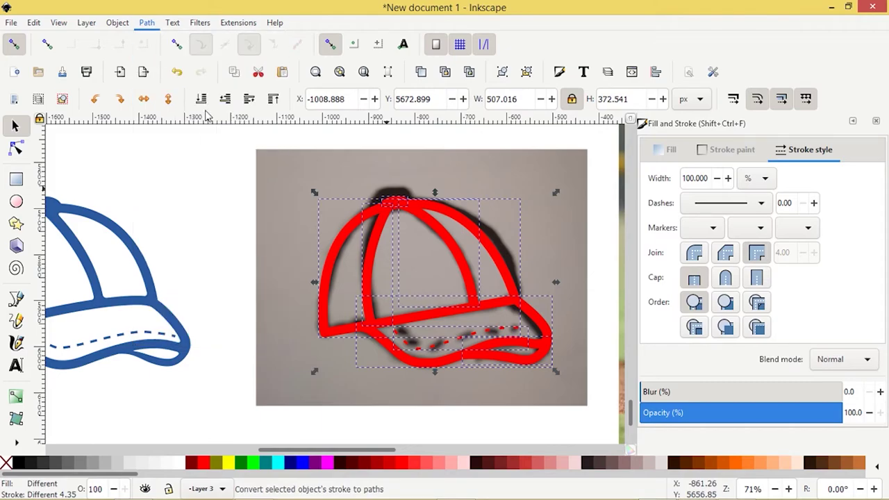
{"action": "left_click", "coordinate": [147, 23]}
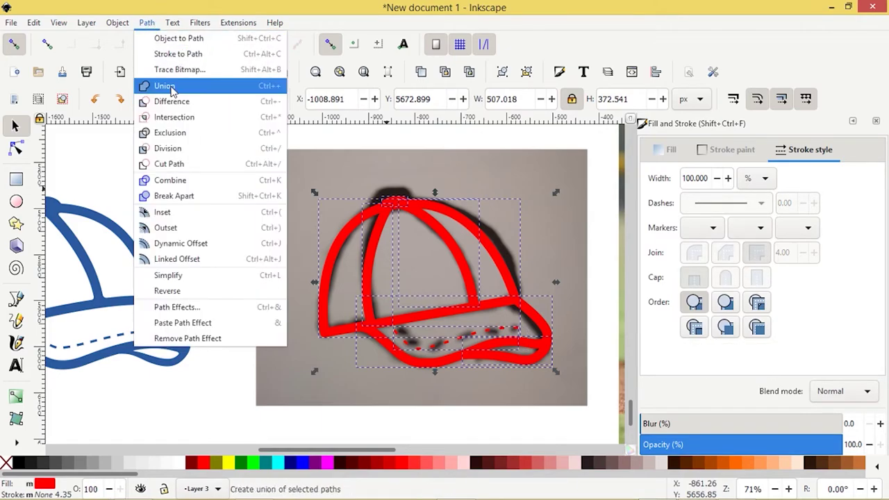
{"action": "left_click", "coordinate": [169, 86]}
Step: Move the merged cap below the photo onto blank canvas
{"action": "scroll", "coordinate": [267, 234], "scroll_direction": "down", "scroll_amount": 2}
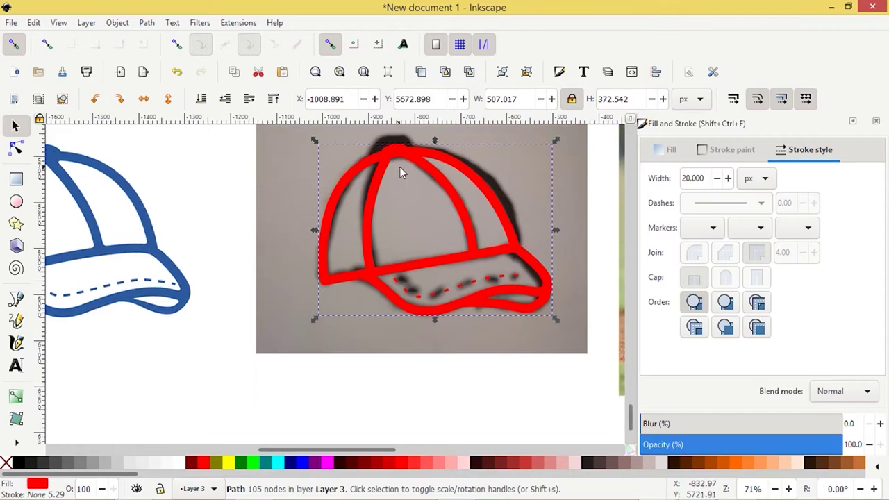
{"action": "left_click_drag", "start_coordinate": [418, 165], "coordinate": [289, 390]}
{"action": "scroll", "coordinate": [305, 345], "scroll_direction": "down", "scroll_amount": 6}
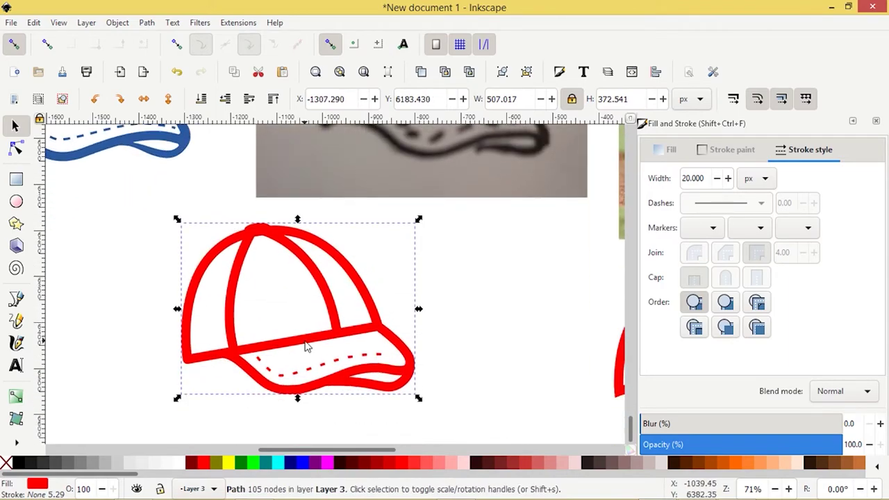
Step: Add the Corners (Fillet/Chamfer) path effect to the merged cap, leaving the radius at 0
{"action": "left_click", "coordinate": [147, 23]}
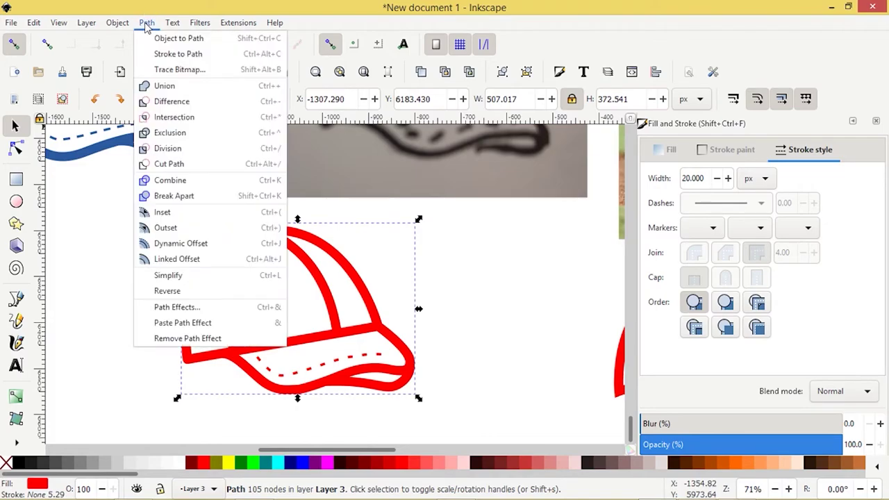
{"action": "left_click", "coordinate": [172, 314]}
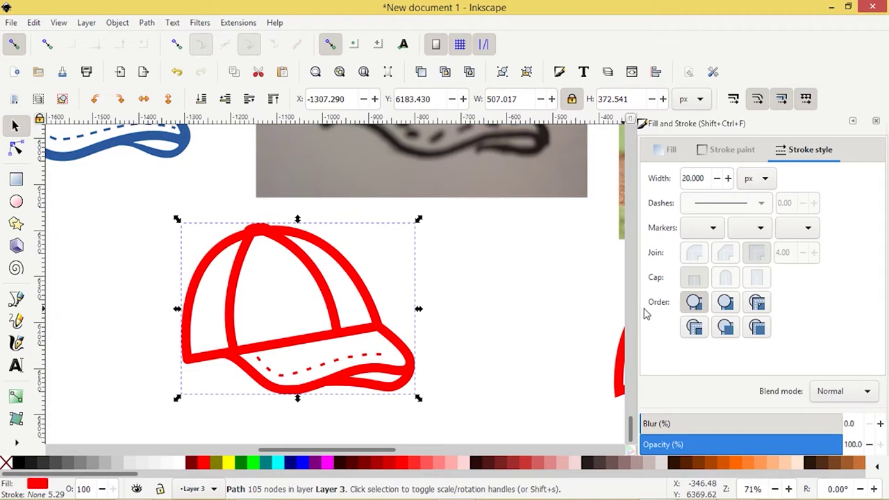
{"action": "left_click", "coordinate": [876, 121]}
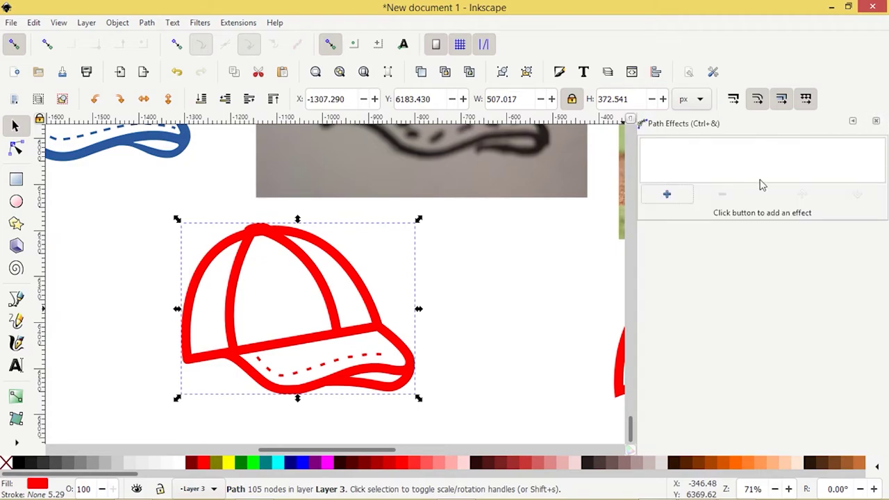
{"action": "left_click", "coordinate": [667, 196]}
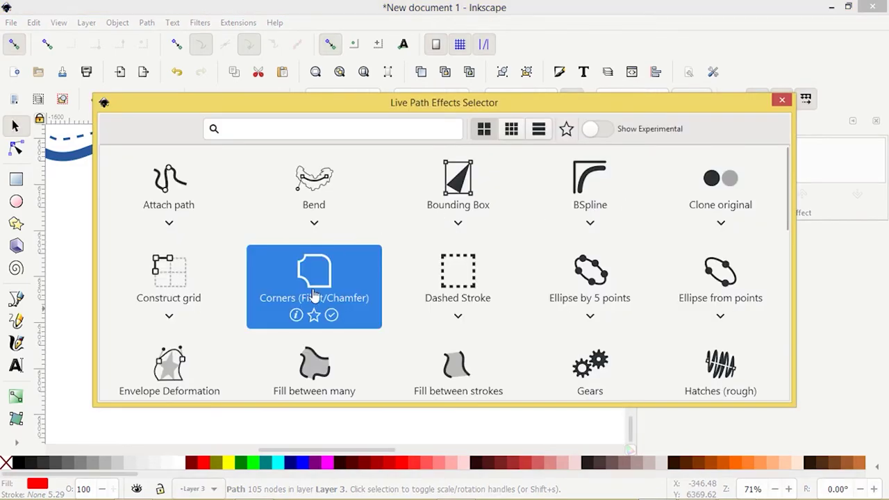
{"action": "double_click", "coordinate": [319, 287]}
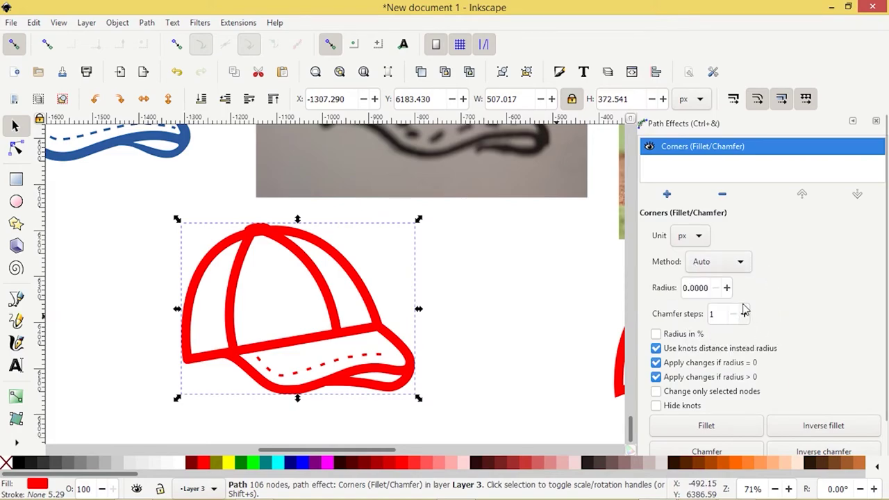
{"action": "left_click", "coordinate": [726, 288]}
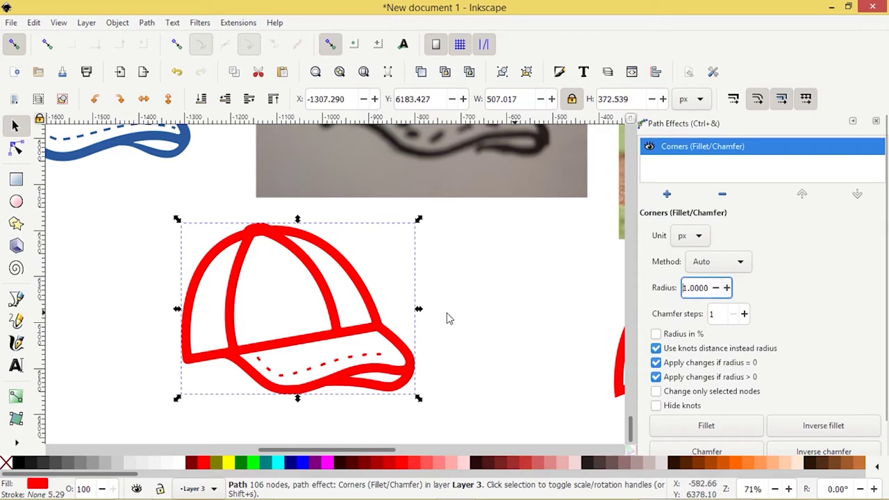
{"action": "scroll", "coordinate": [727, 291], "scroll_direction": "up", "scroll_amount": 11}
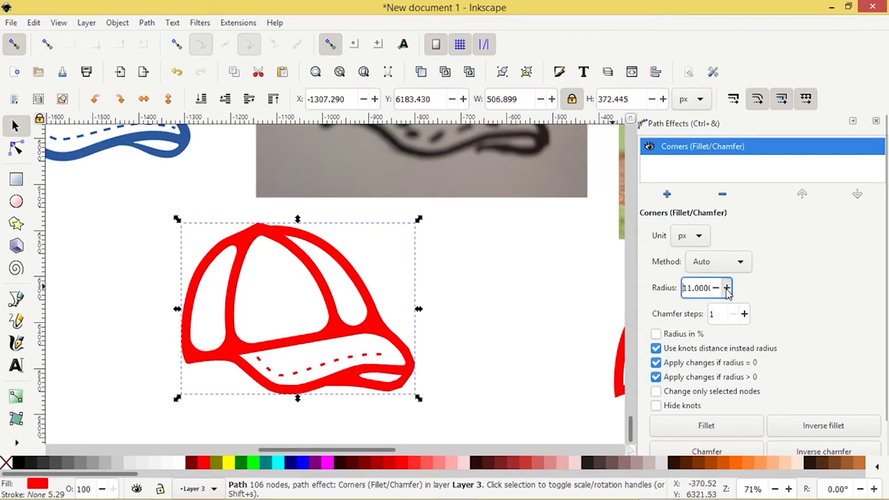
{"action": "scroll", "coordinate": [720, 292], "scroll_direction": "down", "scroll_amount": 11}
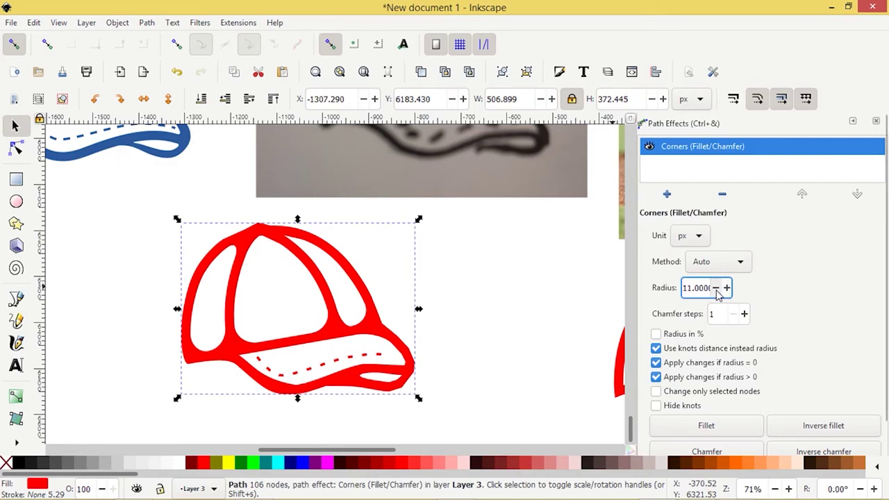
{"action": "scroll", "coordinate": [718, 292], "scroll_direction": "down", "scroll_amount": 1}
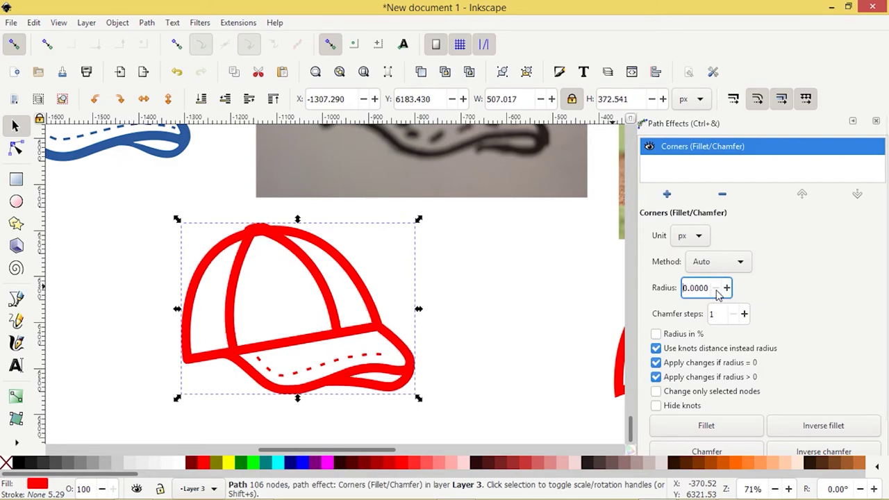
Step: Fillet the corners at the lower-left seam junction, the front seam and the right seam
{"action": "left_click", "coordinate": [15, 148]}
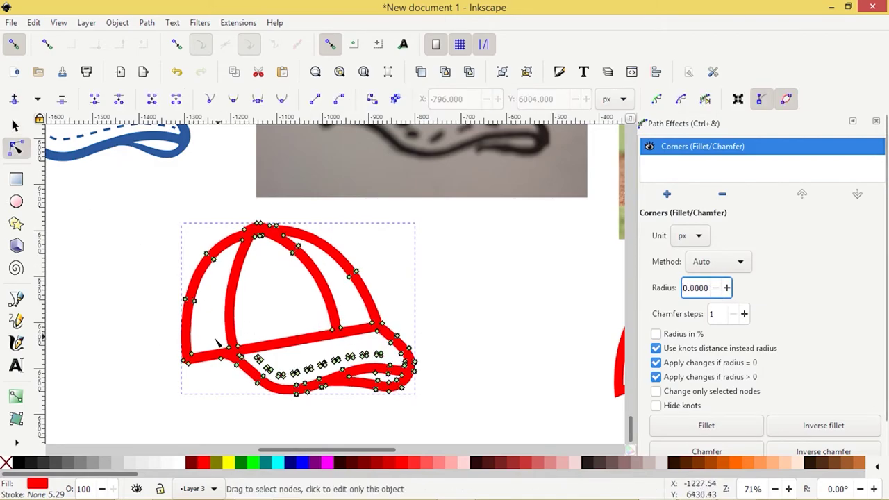
{"action": "scroll", "coordinate": [208, 375], "scroll_direction": "up", "scroll_amount": 3}
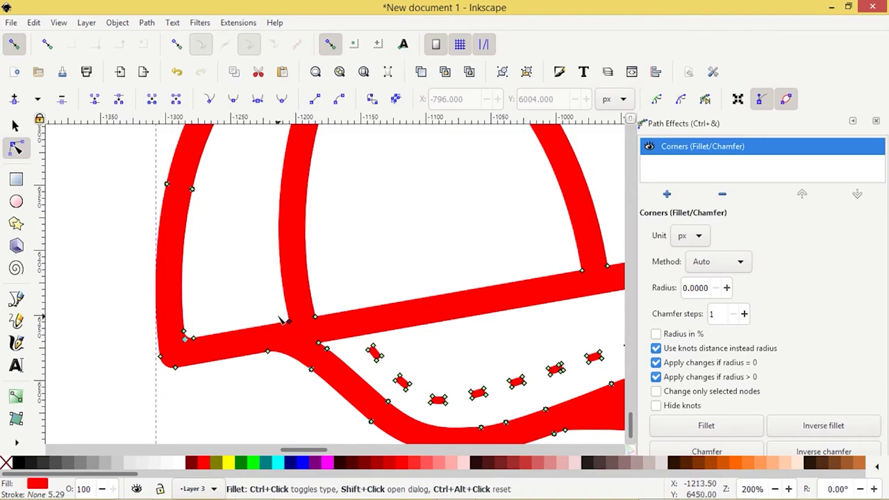
{"action": "left_click_drag", "start_coordinate": [281, 319], "coordinate": [280, 312]}
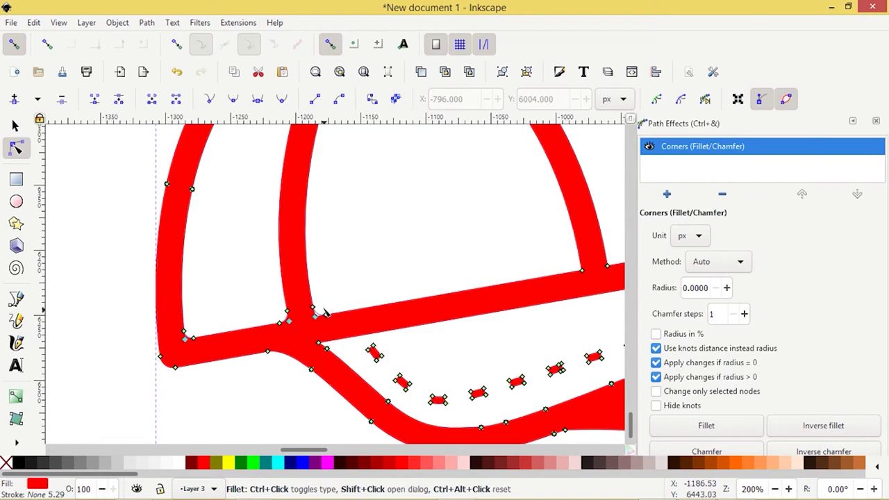
{"action": "scroll", "coordinate": [332, 299], "scroll_direction": "up", "scroll_amount": 3}
{"action": "scroll", "coordinate": [332, 299], "scroll_direction": "up", "scroll_amount": 3}
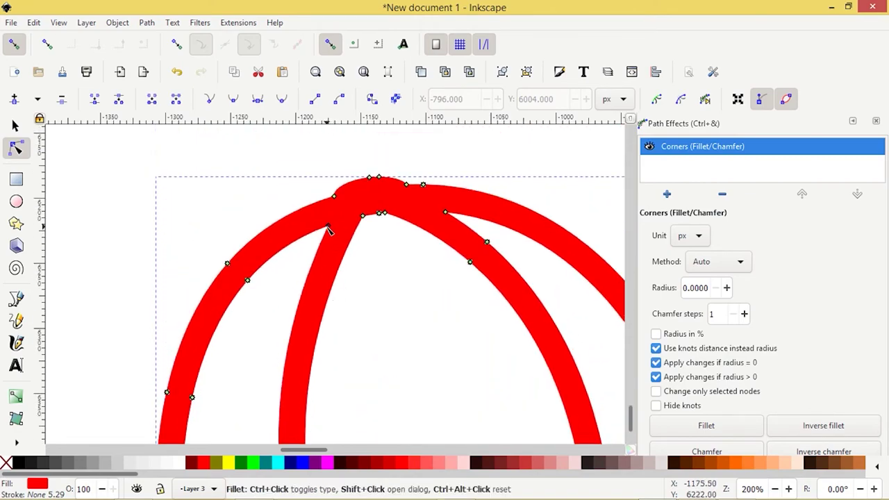
{"action": "left_click_drag", "start_coordinate": [327, 228], "coordinate": [323, 235]}
{"action": "left_click_drag", "start_coordinate": [367, 219], "coordinate": [407, 257]}
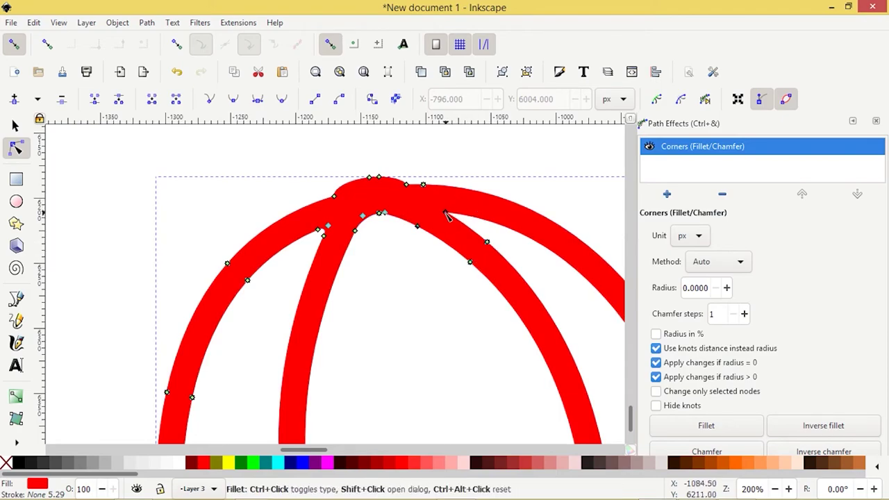
{"action": "left_click_drag", "start_coordinate": [448, 213], "coordinate": [470, 224]}
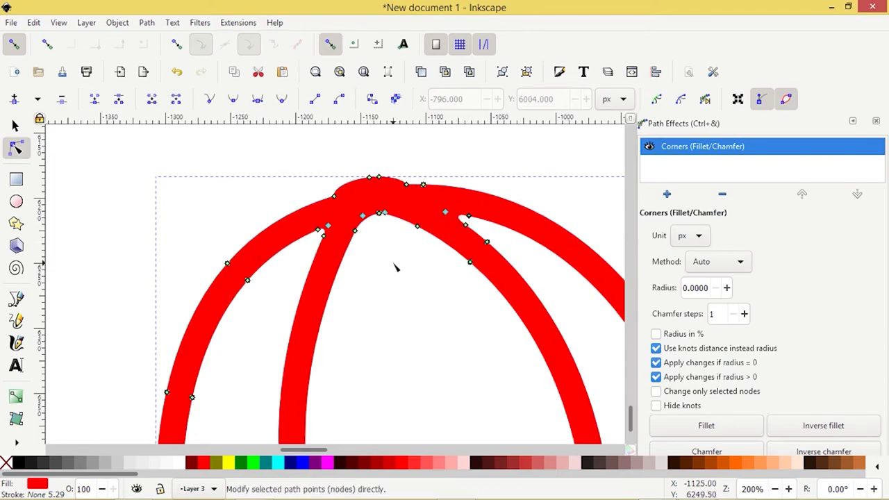
Step: Fillet the corners at the brim's right tip and its left inner point
{"action": "scroll", "coordinate": [394, 267], "scroll_direction": "down", "scroll_amount": 1}
{"action": "scroll", "coordinate": [517, 340], "scroll_direction": "down", "scroll_amount": 1}
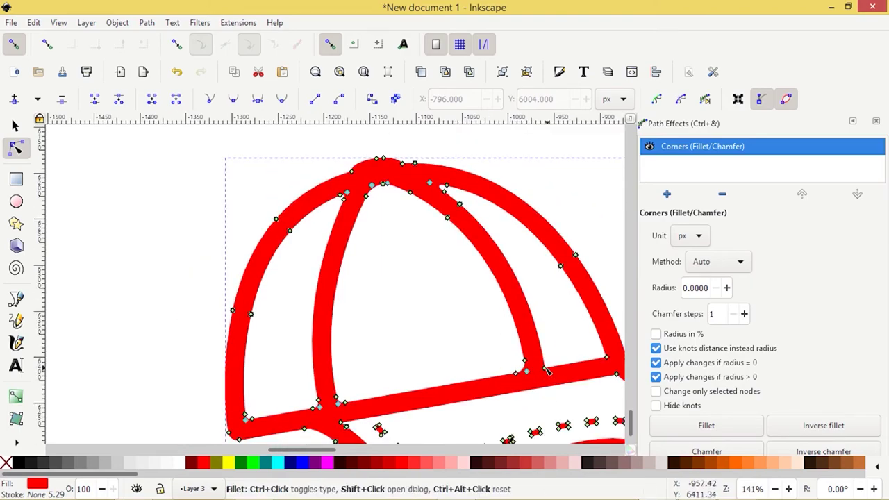
{"action": "left_click", "coordinate": [546, 372]}
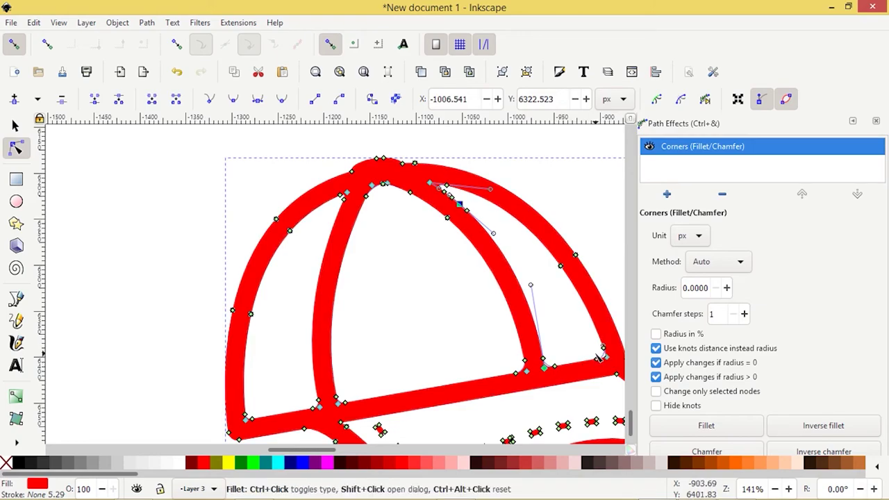
{"action": "scroll", "coordinate": [594, 355], "scroll_direction": "down", "scroll_amount": 5}
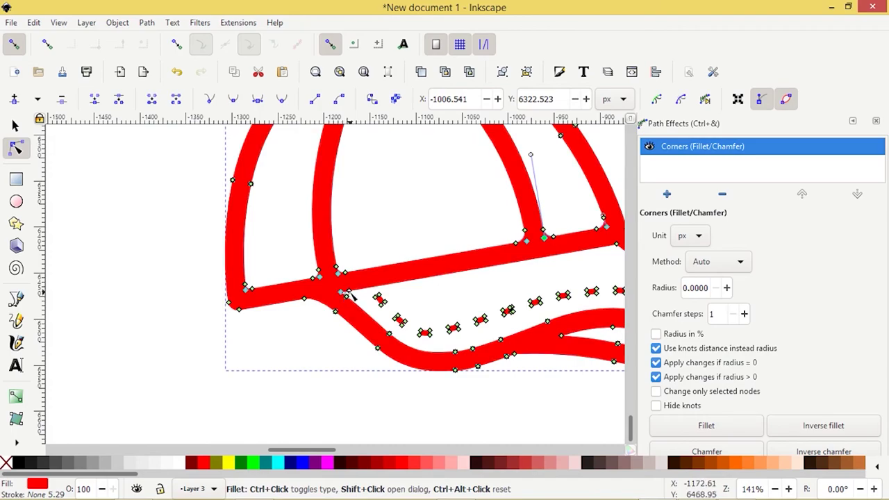
{"action": "mouse_move", "coordinate": [526, 288]}
{"action": "left_mouse_down"}
{"action": "mouse_move", "coordinate": [482, 284]}
{"action": "mouse_move", "coordinate": [299, 326]}
{"action": "left_mouse_up"}
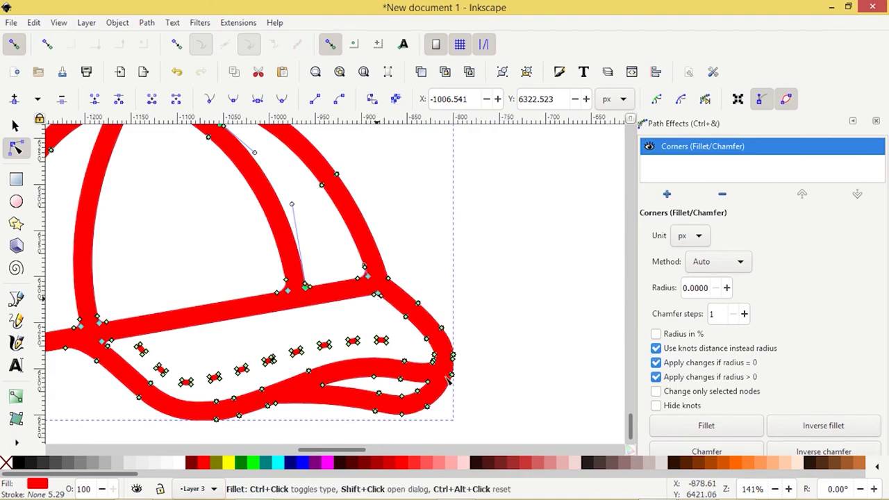
{"action": "scroll", "coordinate": [445, 378], "scroll_direction": "up", "scroll_amount": 3}
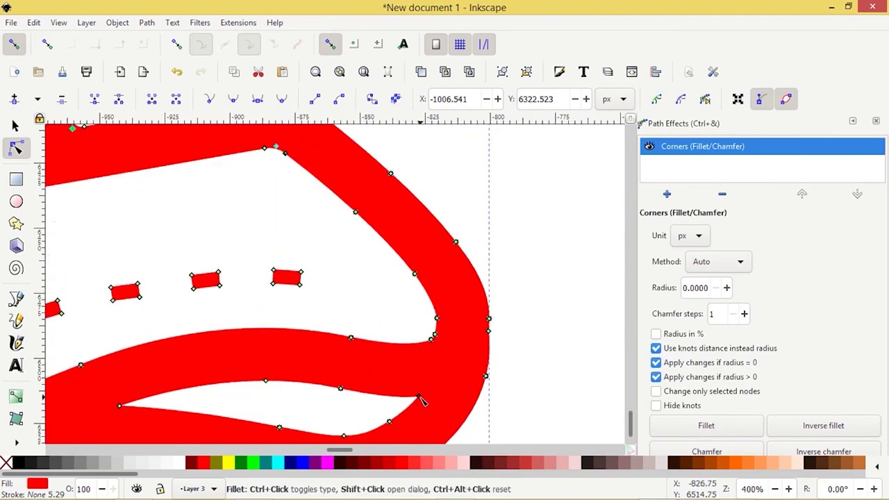
{"action": "left_click_drag", "start_coordinate": [414, 401], "coordinate": [410, 404]}
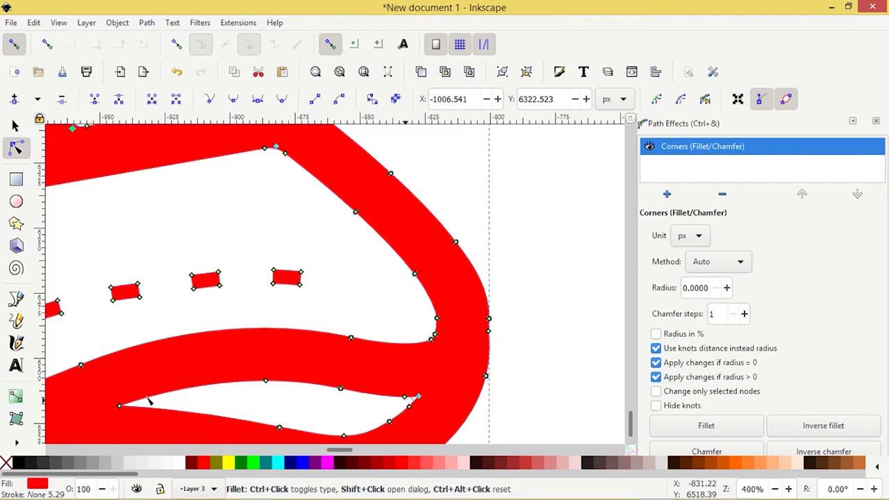
{"action": "left_click_drag", "start_coordinate": [122, 406], "coordinate": [142, 408]}
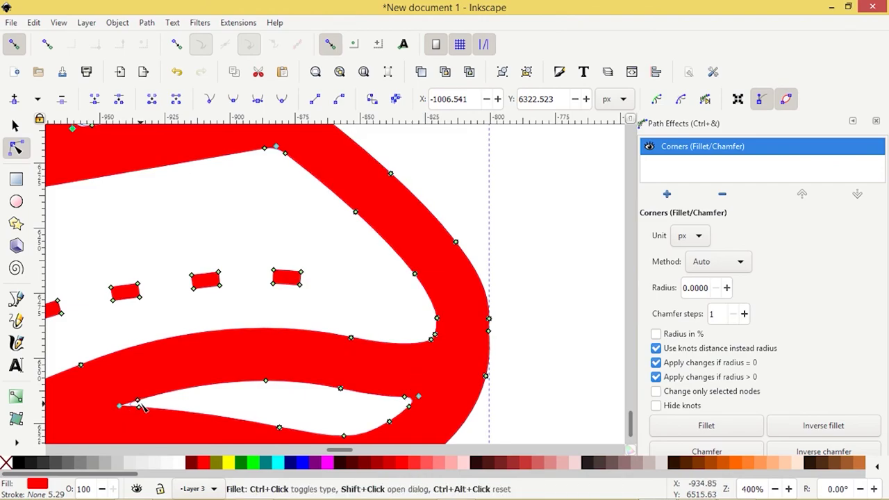
{"action": "scroll", "coordinate": [167, 405], "scroll_direction": "down", "scroll_amount": 5}
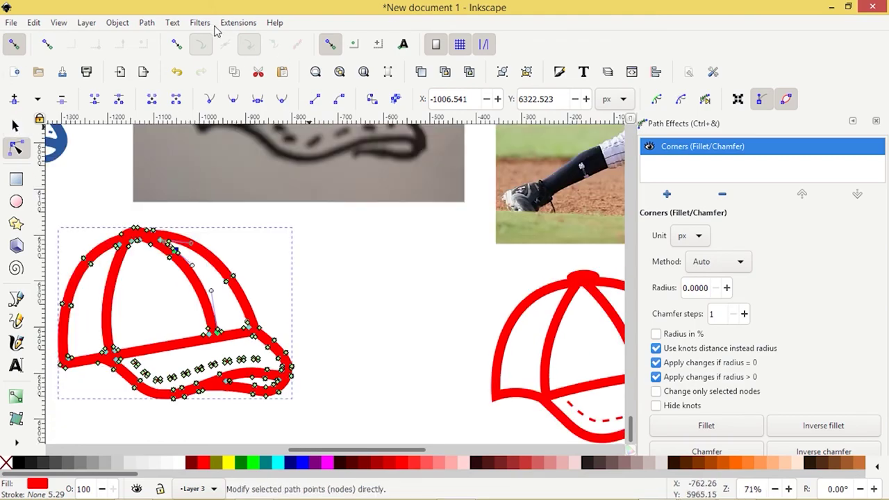
Step: Bake the corner effect into the cap with Object to Path and close the Path Effects panel
{"action": "left_click", "coordinate": [147, 22]}
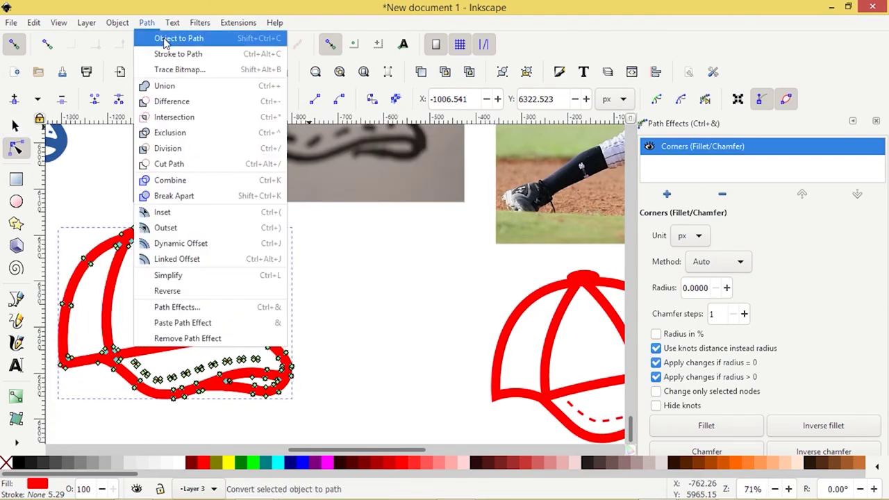
{"action": "left_click", "coordinate": [166, 39]}
{"action": "left_click", "coordinate": [876, 121]}
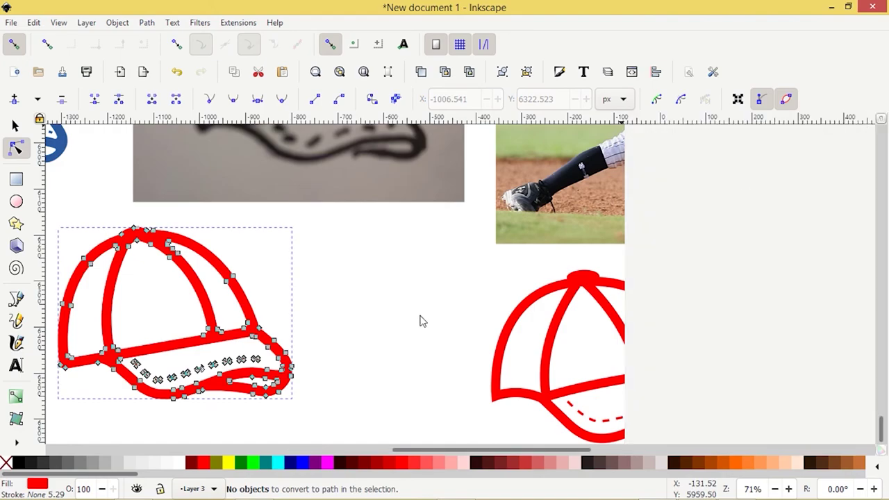
{"action": "scroll", "coordinate": [415, 333], "scroll_direction": "down", "scroll_amount": 2, "text": "ctrl"}
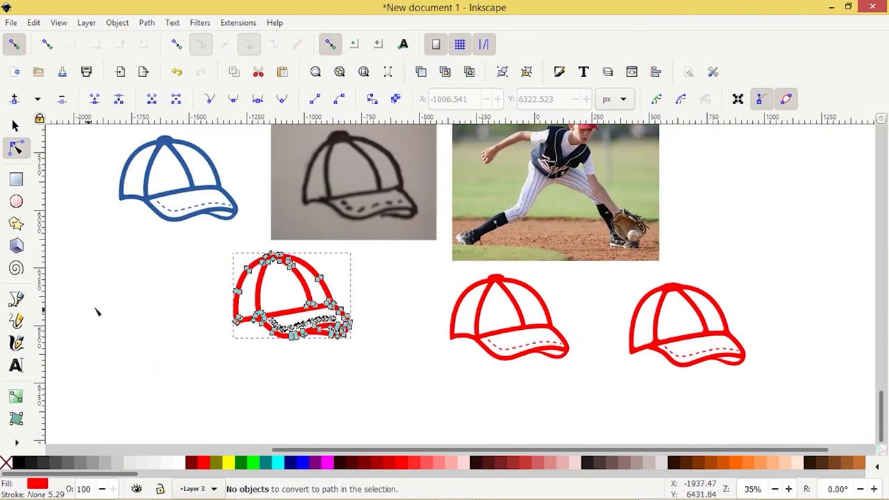
{"action": "left_click", "coordinate": [15, 125]}
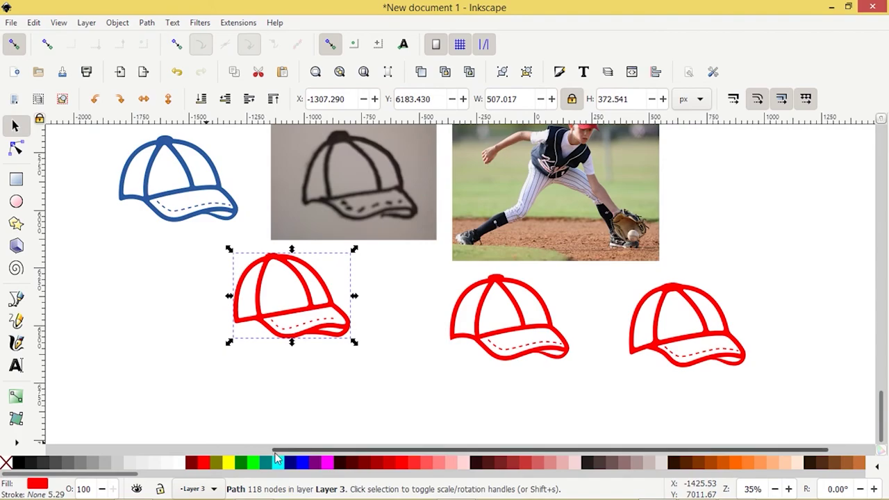
Step: Try several teal swatches on the cap, settling on dark teal #216778
{"action": "left_click_drag", "start_coordinate": [141, 477], "coordinate": [546, 469]}
{"action": "left_click", "coordinate": [544, 464]}
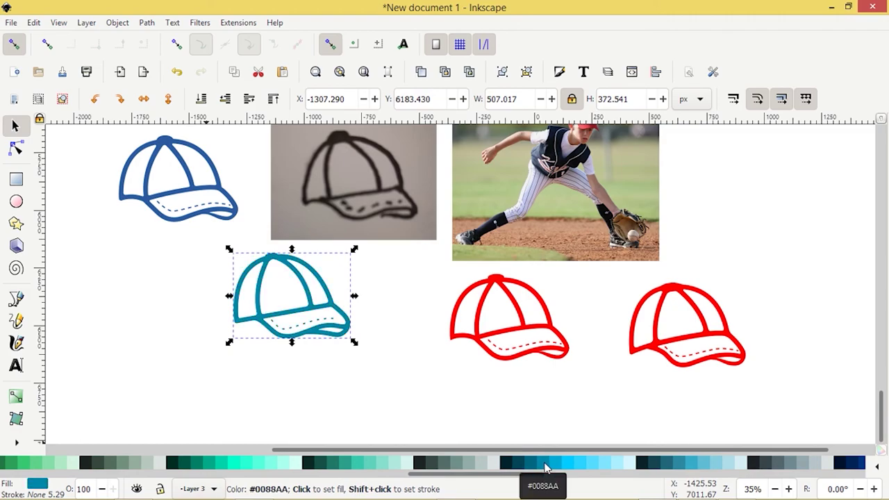
{"action": "left_click", "coordinate": [534, 464]}
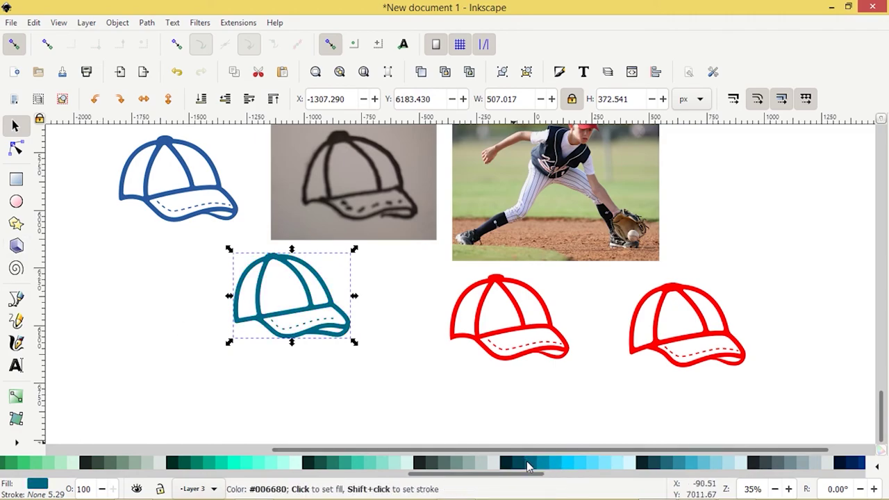
{"action": "left_click", "coordinate": [517, 466]}
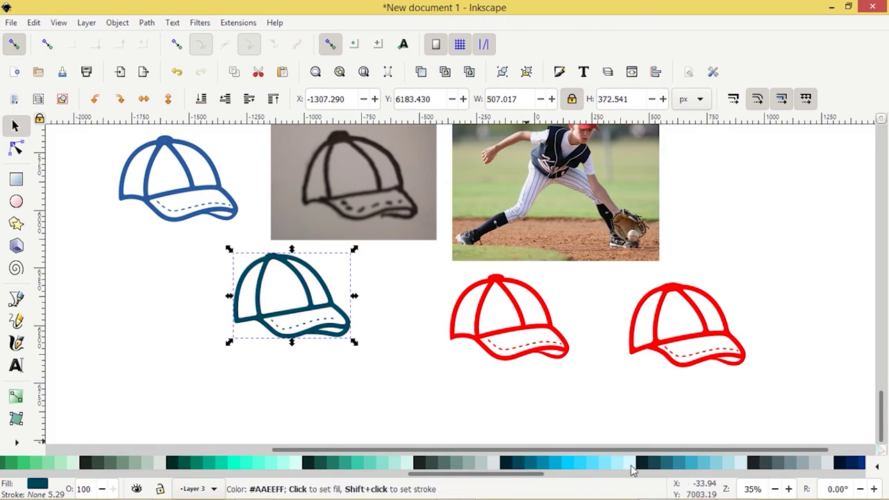
{"action": "left_click", "coordinate": [679, 466]}
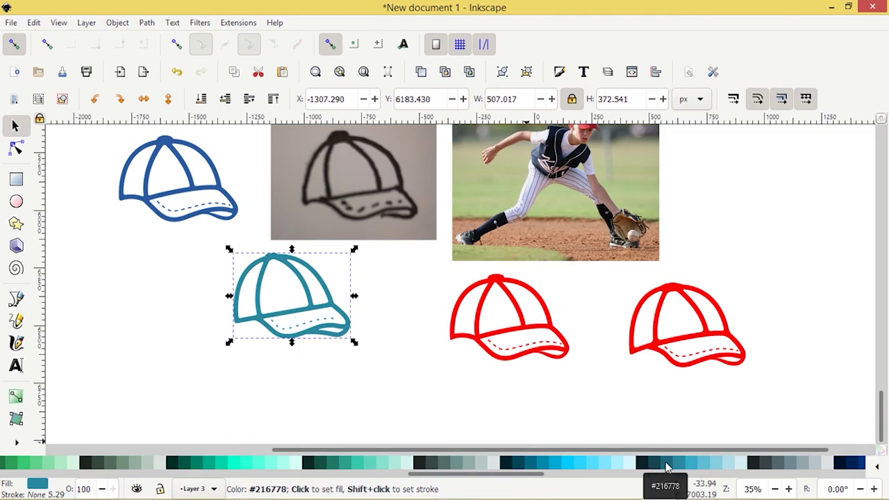
{"action": "left_click", "coordinate": [666, 464]}
{"action": "scroll", "coordinate": [313, 339], "scroll_direction": "up", "scroll_amount": 2, "text": "ctrl"}
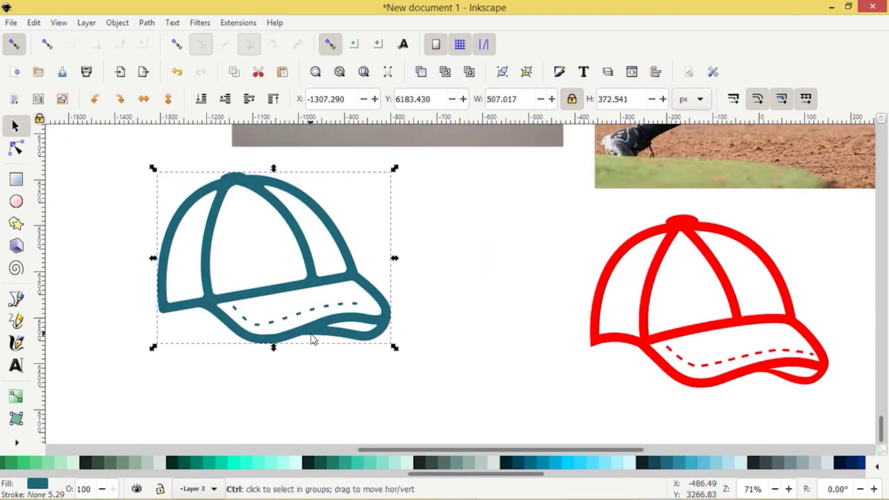
{"action": "scroll", "coordinate": [312, 339], "scroll_direction": "down", "scroll_amount": 1, "text": "ctrl"}
{"action": "scroll", "coordinate": [313, 339], "scroll_direction": "down", "scroll_amount": 1}
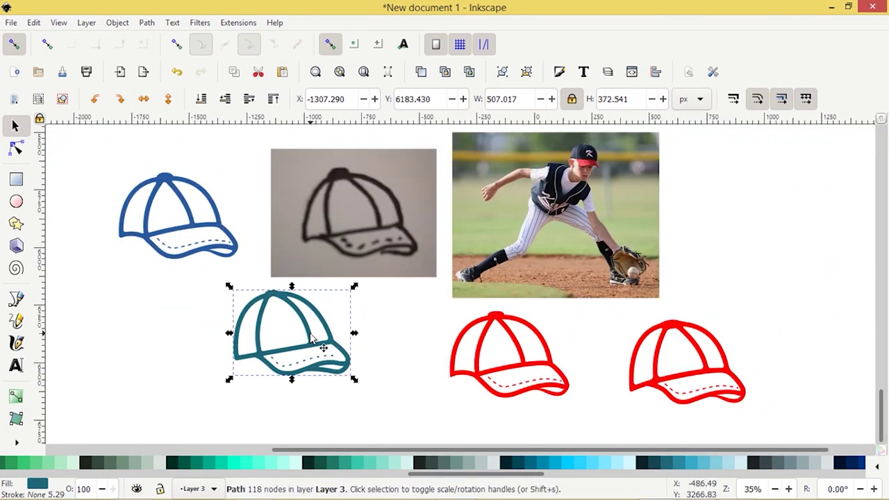